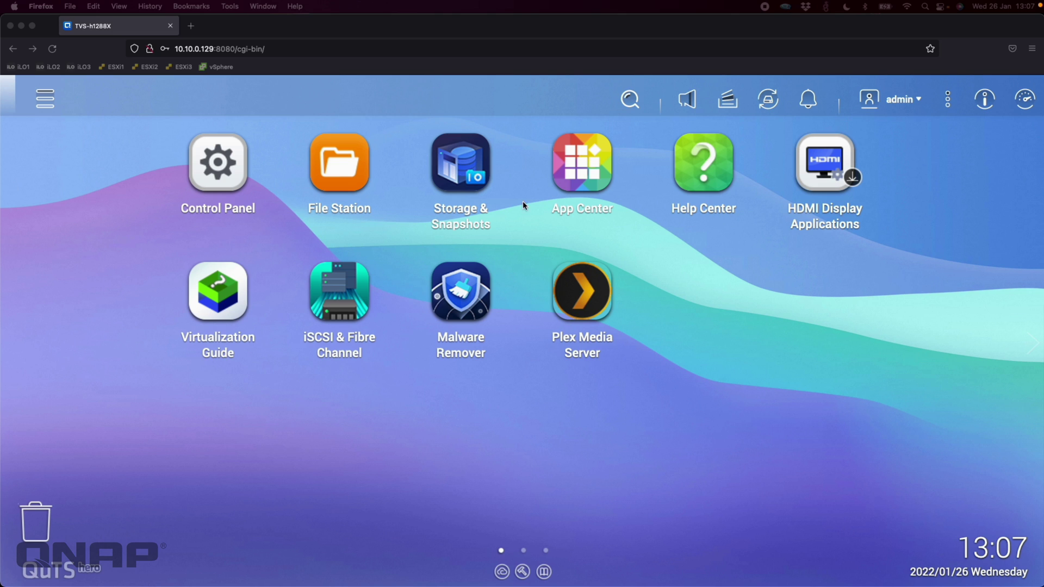
- Check the admin account's profile in the Control Panel user settings and close it without changes
left_click(656, 406)
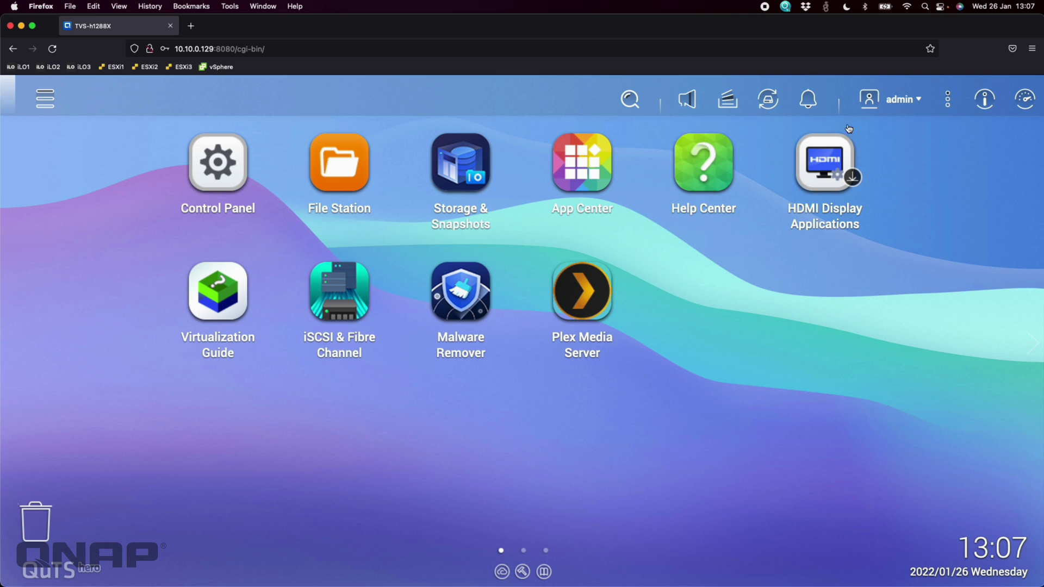
left_click(234, 180)
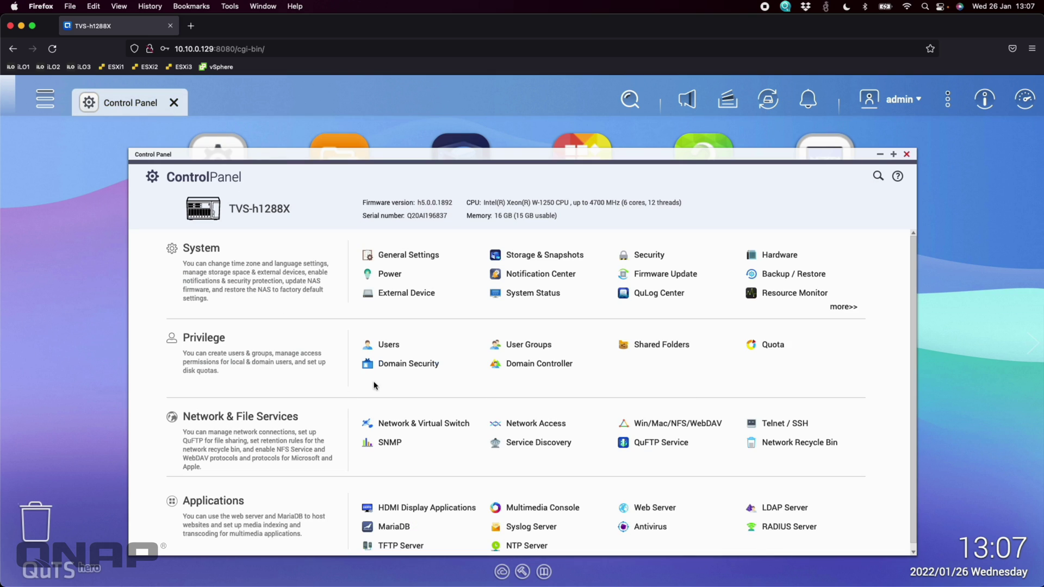
left_click(392, 346)
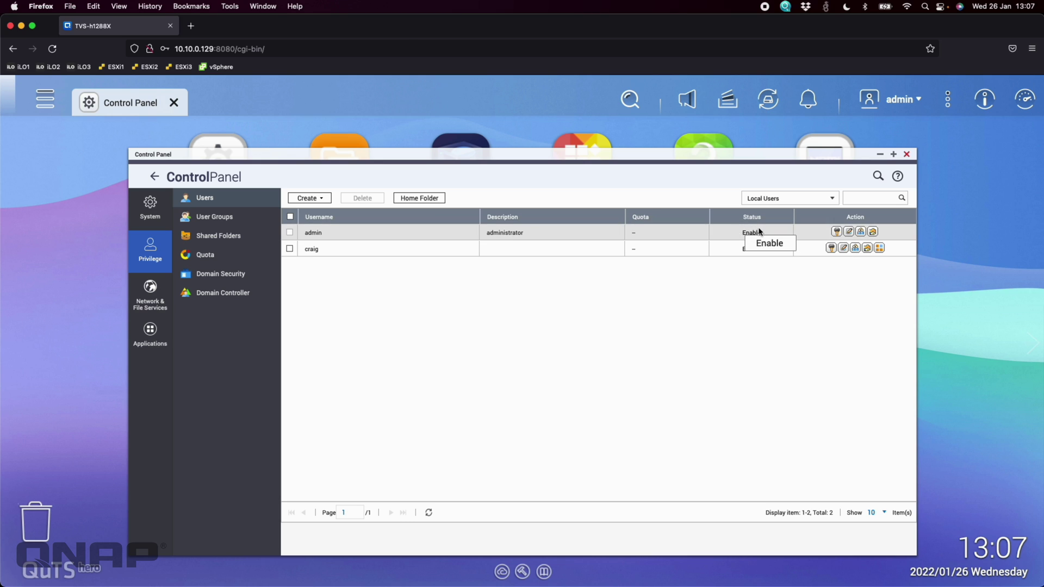
left_click(849, 233)
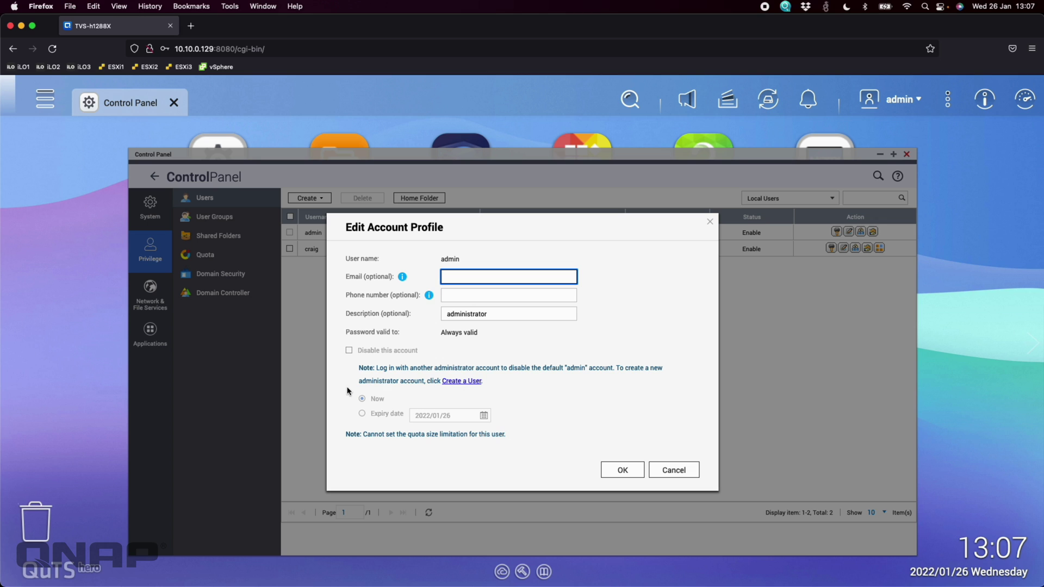
left_click(688, 470)
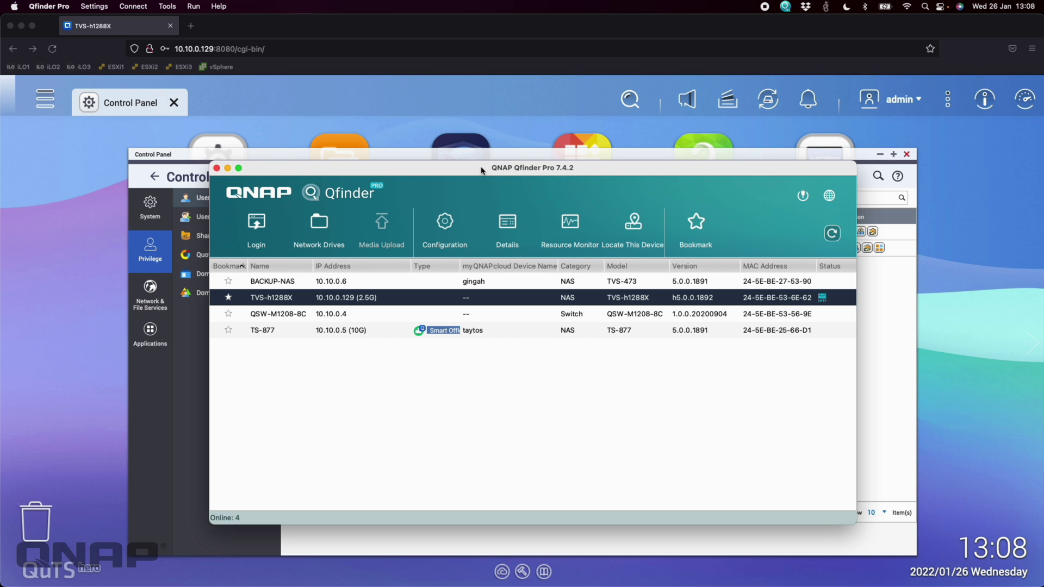
- Hide the Qfinder Pro window, check the Telnet / SSH settings in Control Panel, and close Control Panel
key("super+m")
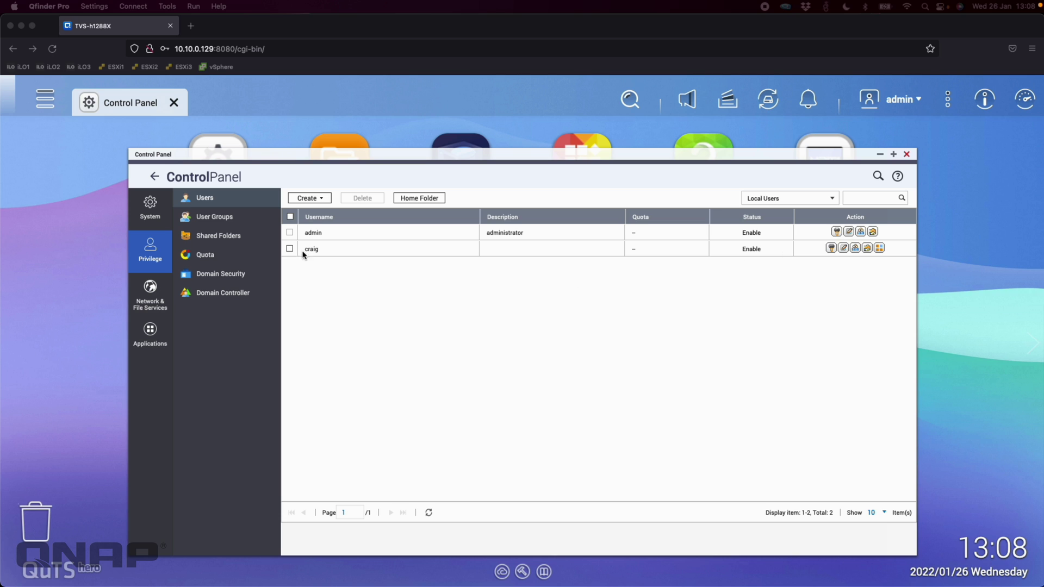
left_click(148, 215)
left_click(155, 176)
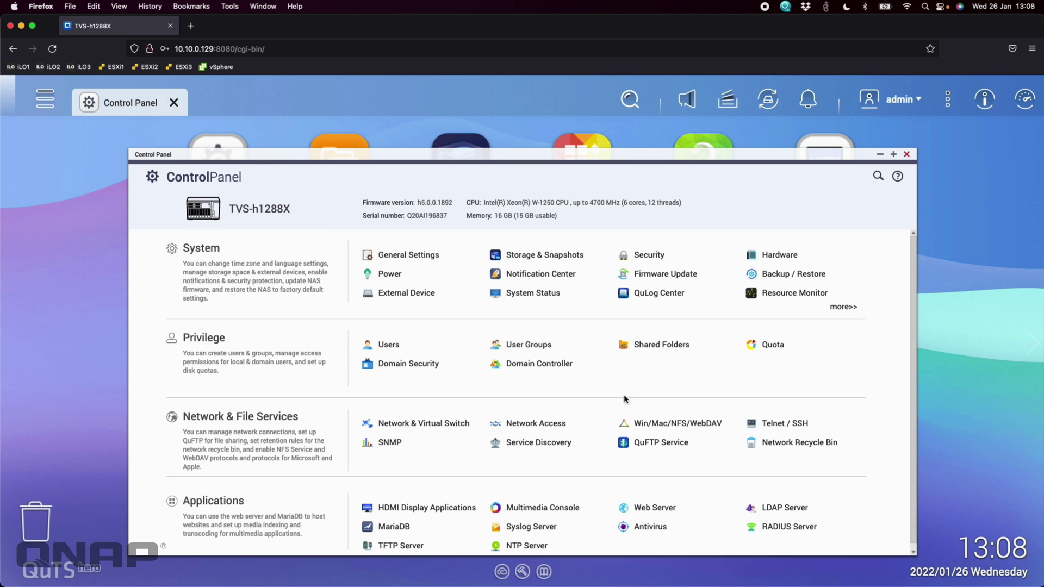
left_click(797, 427)
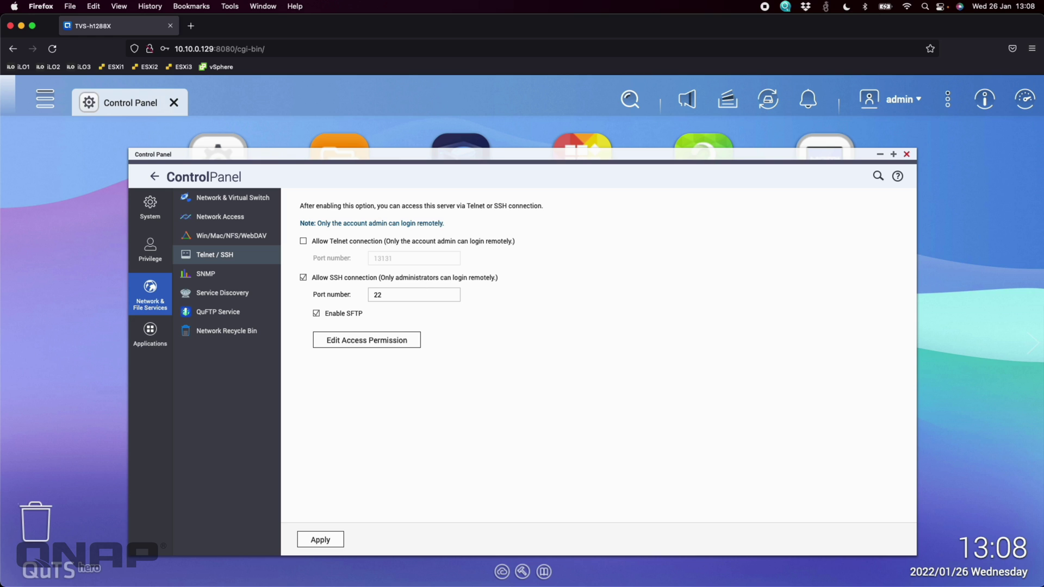
left_click(905, 157)
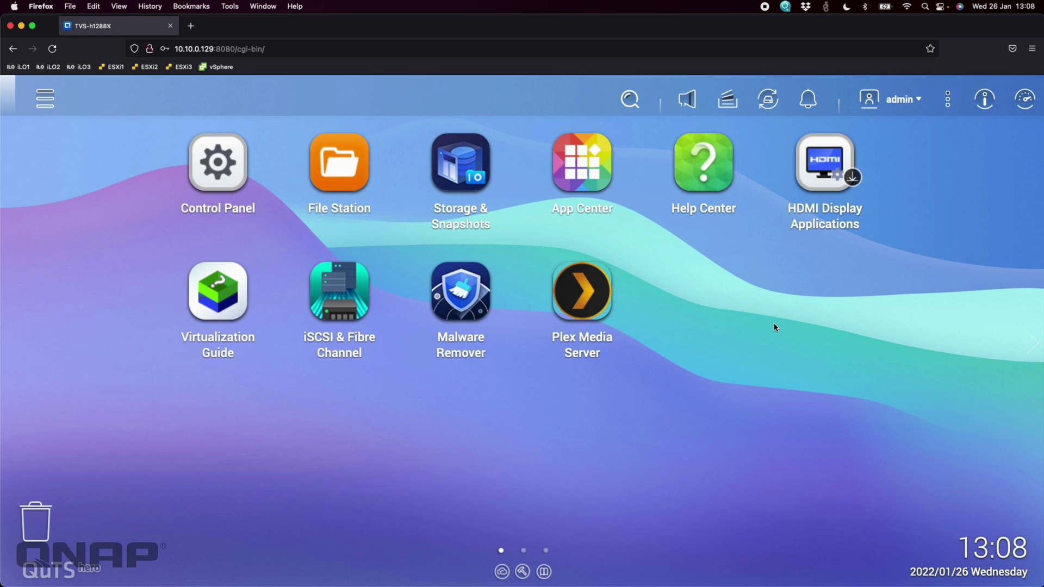
- Examine the graphics card usage under System Resource in Resource Monitor, then close Resource Monitor
left_click(1025, 99)
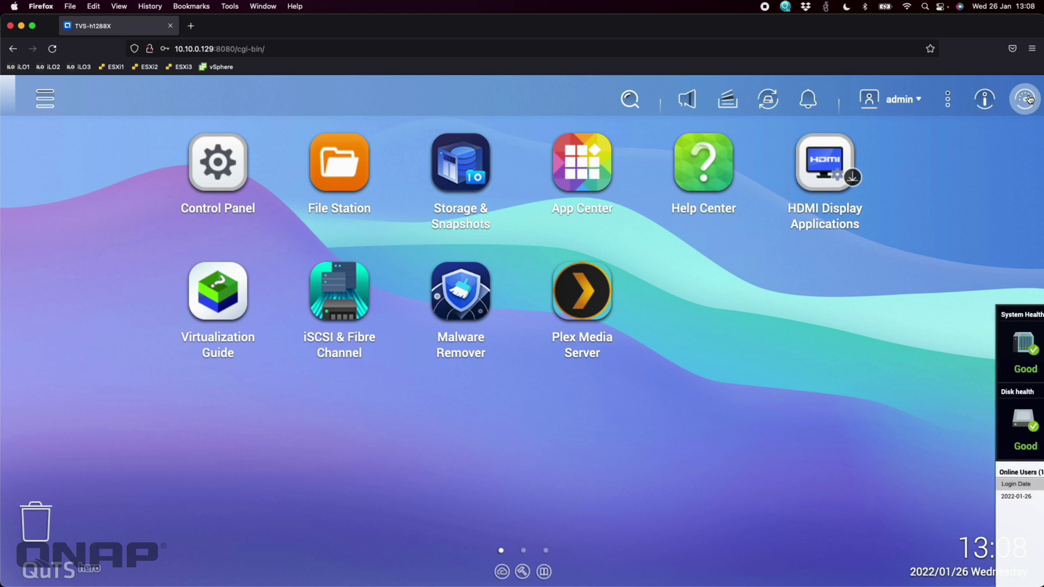
left_click(728, 319)
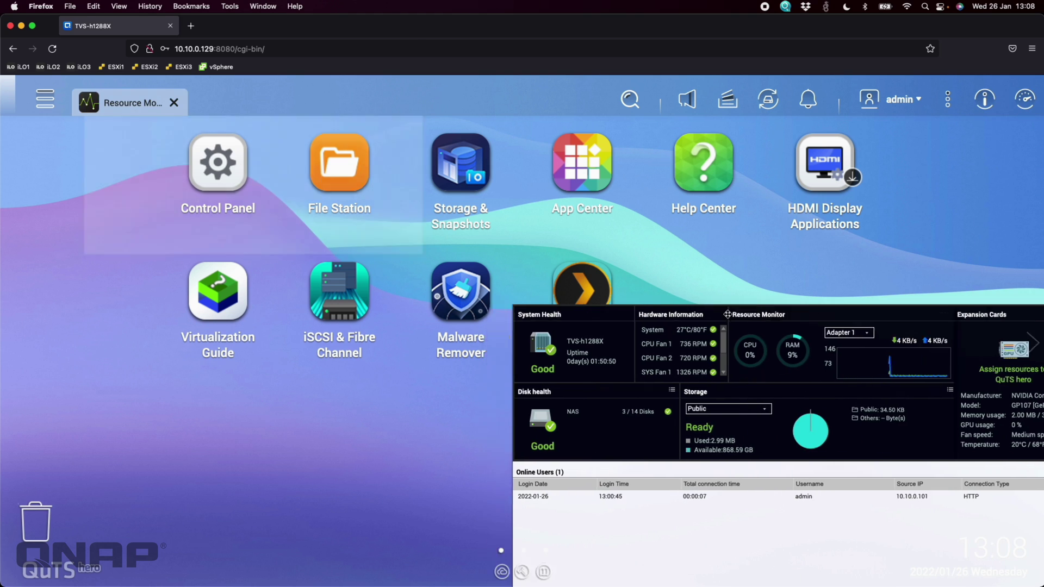
left_click(161, 251)
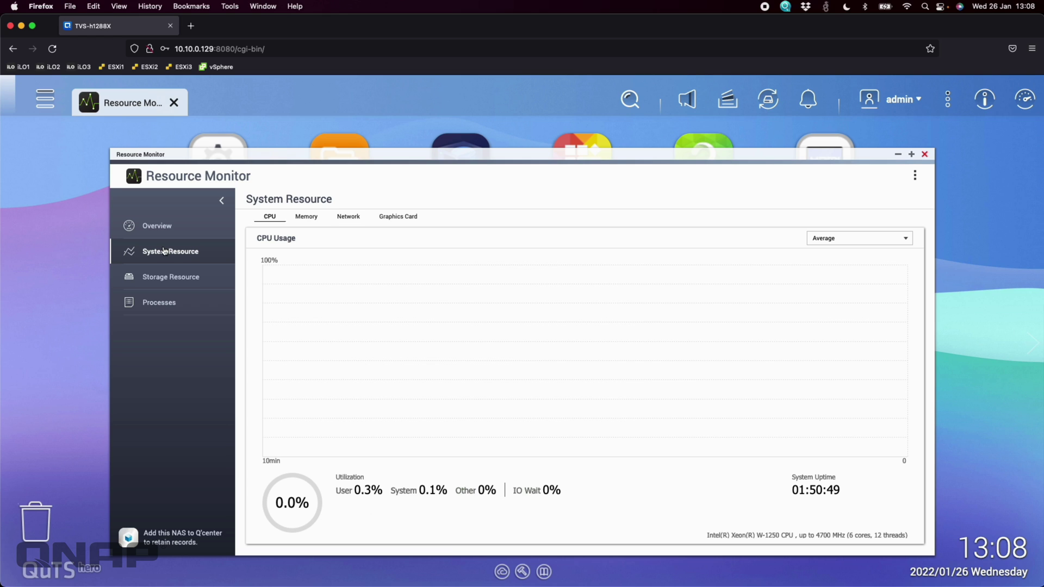
left_click(396, 217)
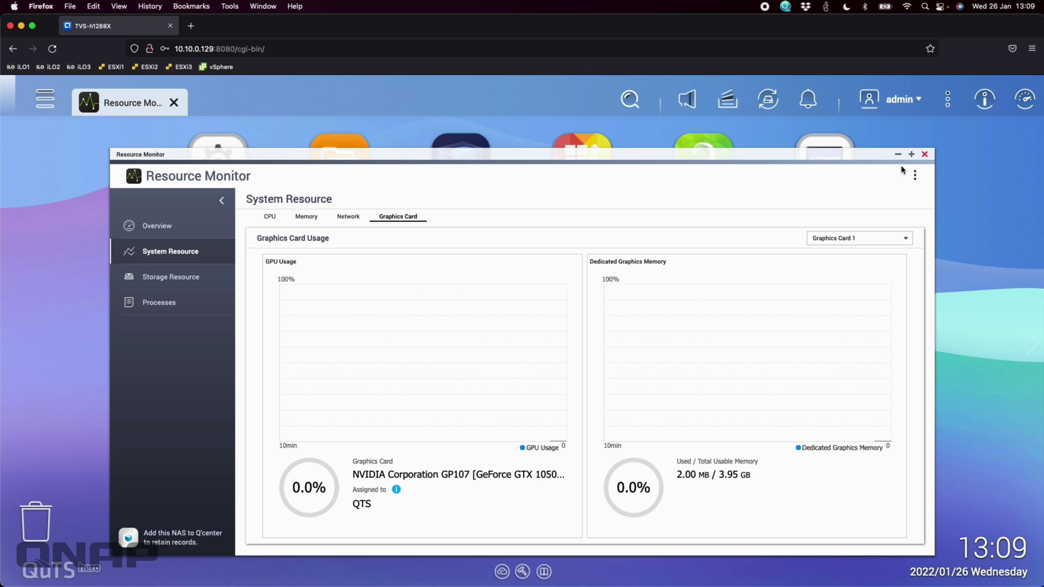
left_click(924, 154)
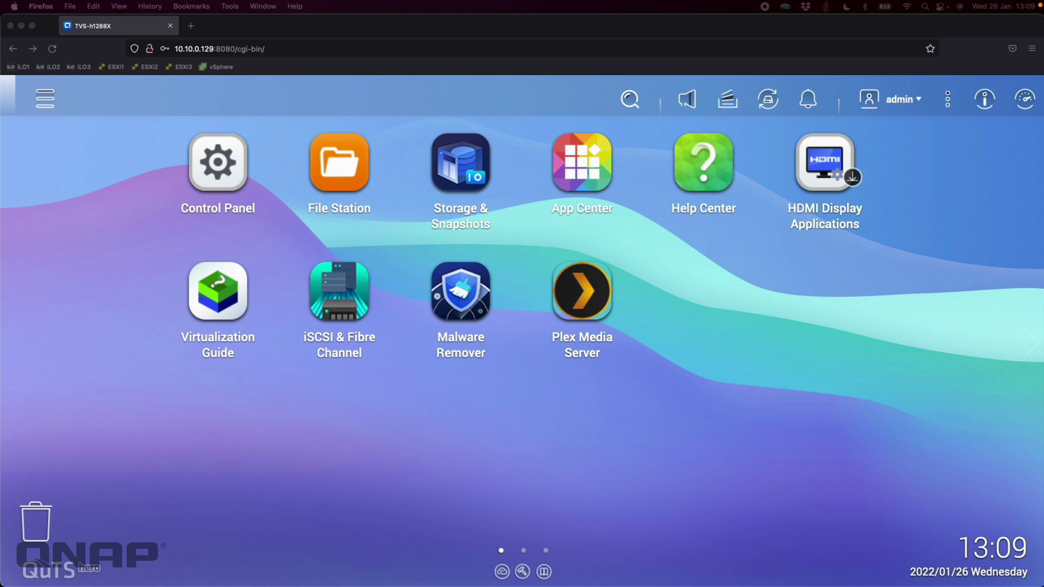
left_click_drag(0, 76, 395, 39)
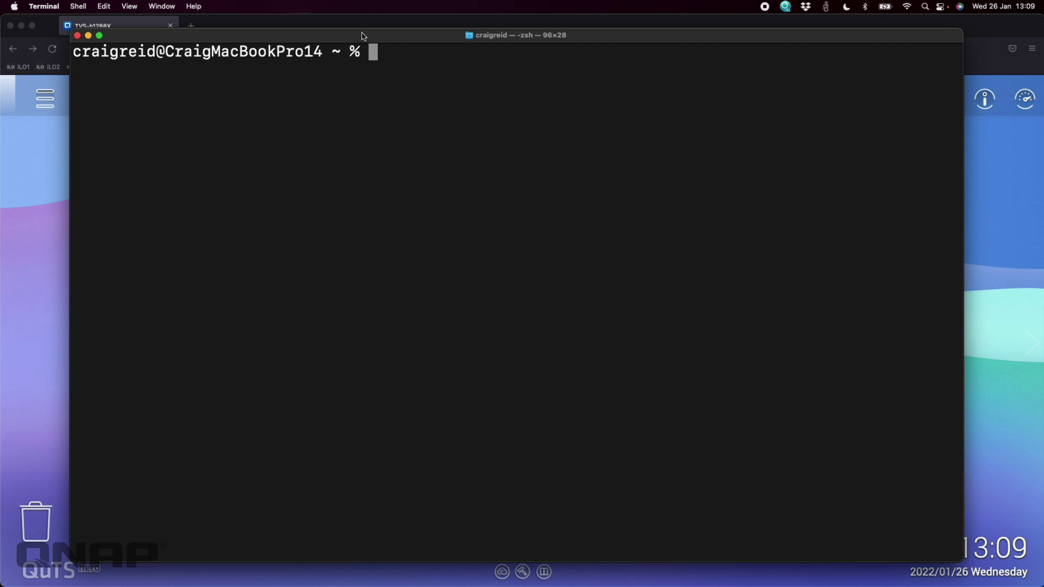
left_click_drag(362, 34, 360, 58)
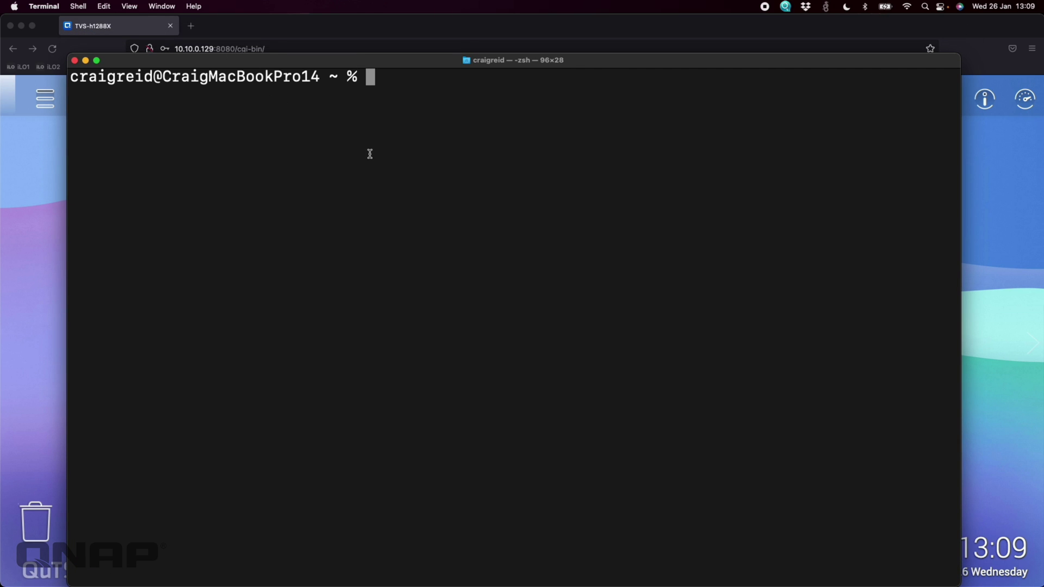
type("ssh admin@10")
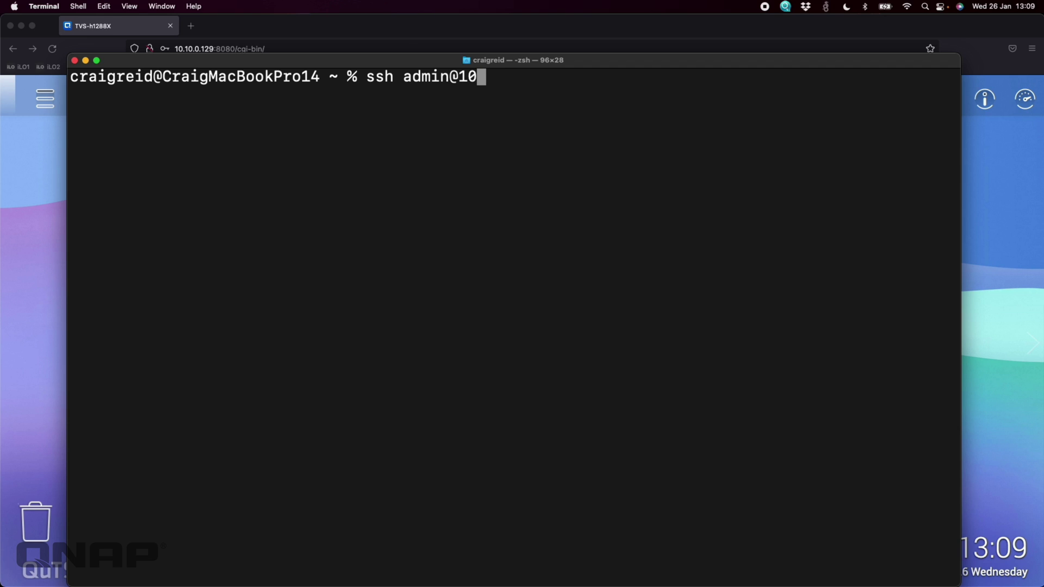
type(".10.0.129")
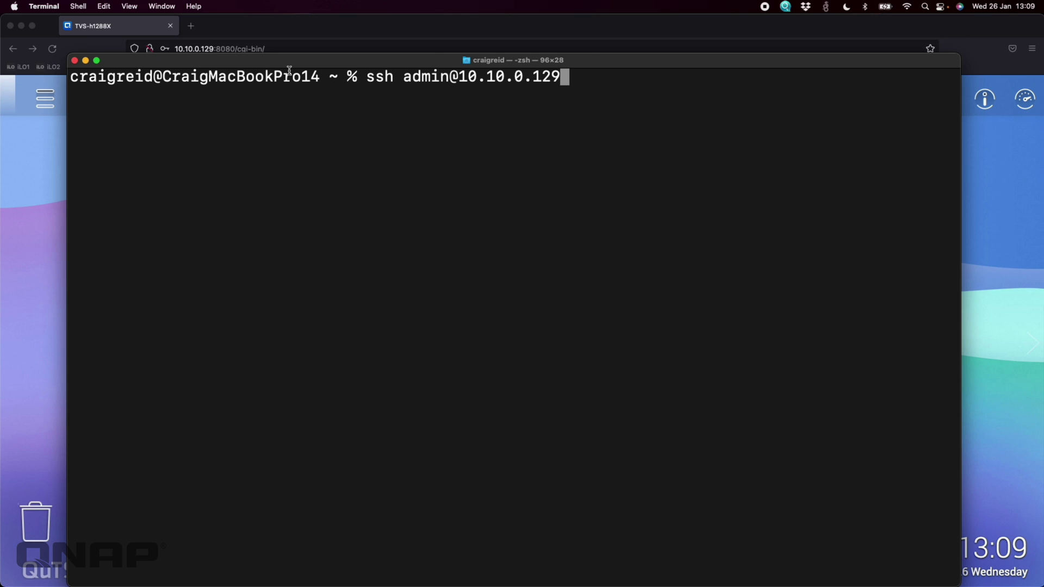
key("Return")
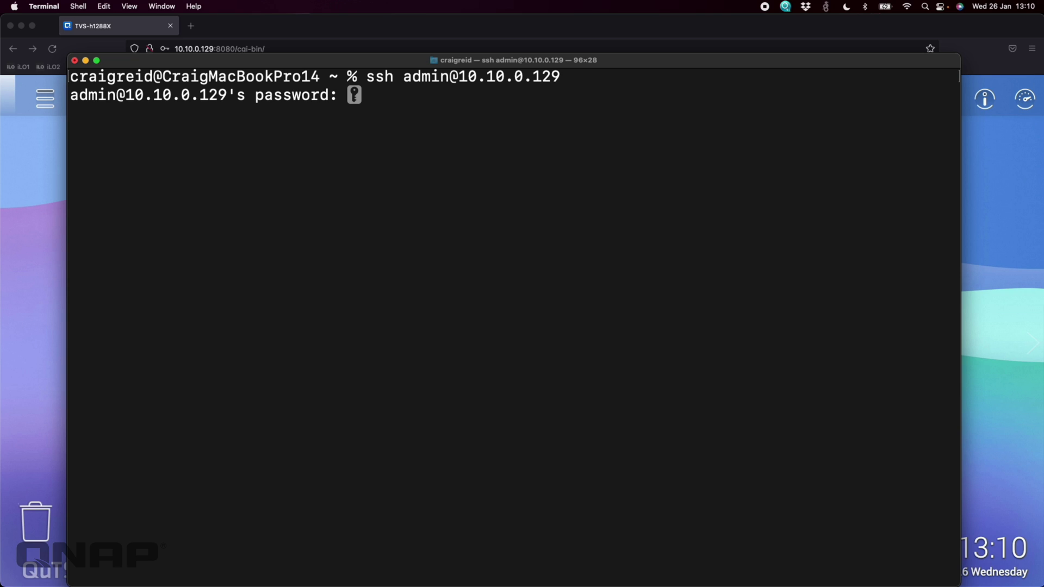
key("Return")
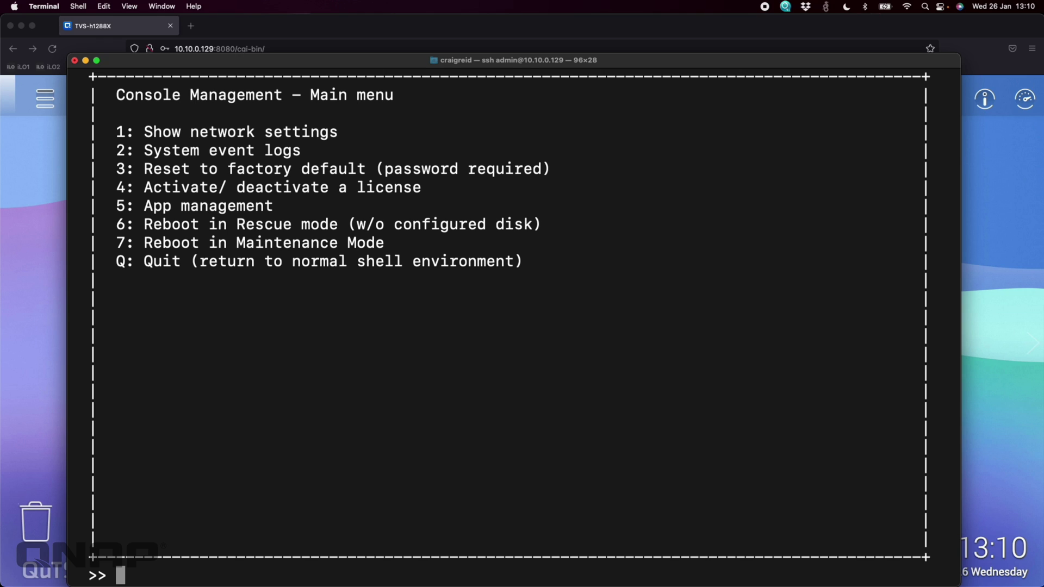
- Quit the Console Management menu and confirm the return to the normal shell environment
type("q")
key("Return")
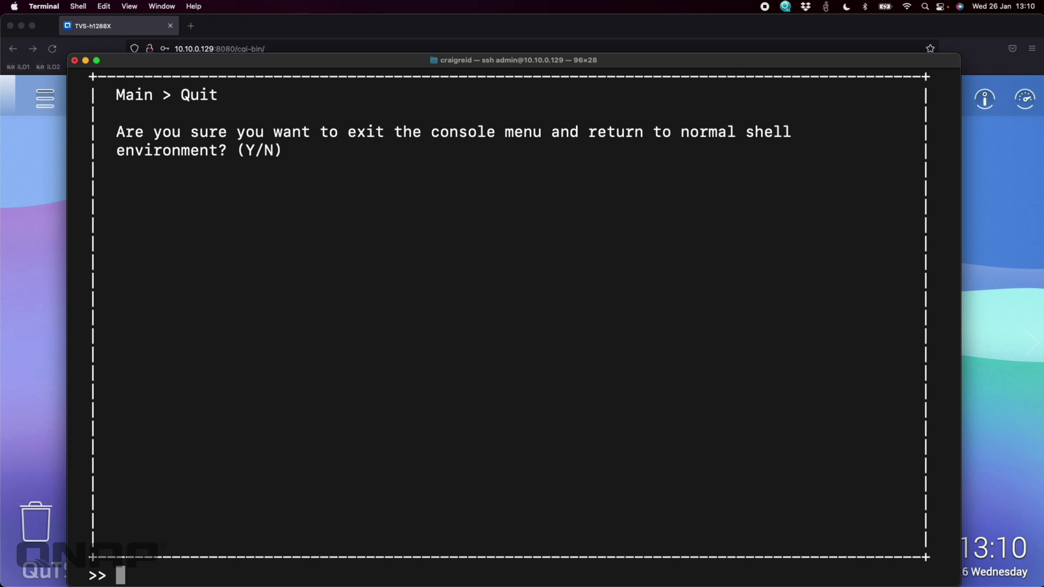
type("y")
key("Return")
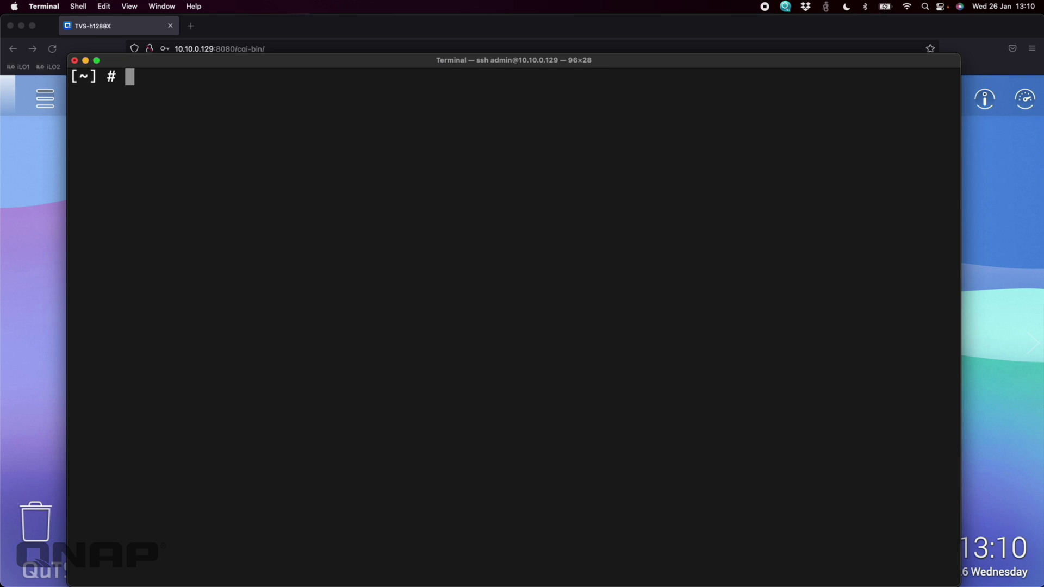
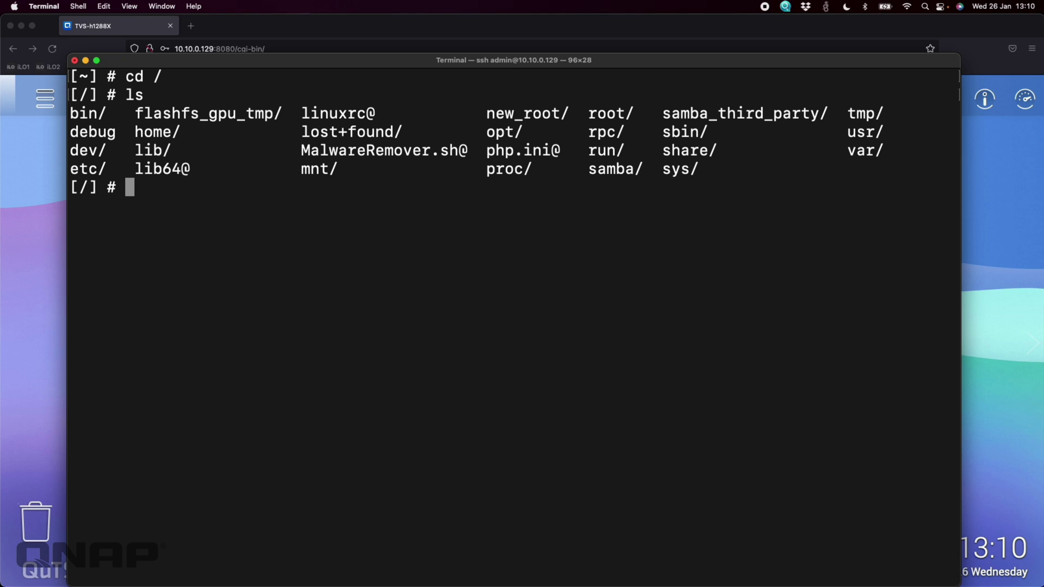
- Search from the root directory for the Plex folder with find -name PlexMediaServer
type("find")
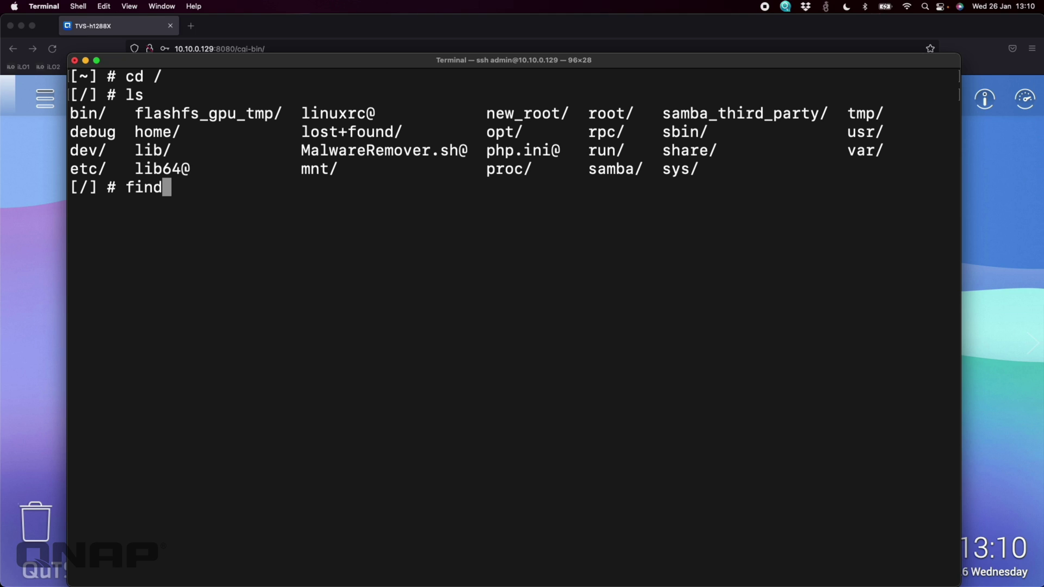
type(" -name PlexMedia")
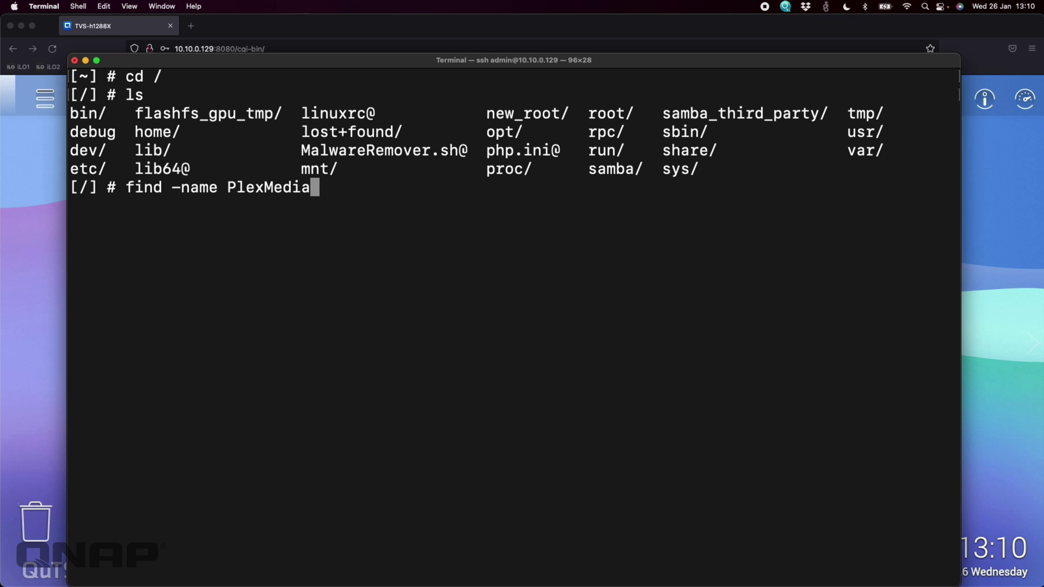
type("Server")
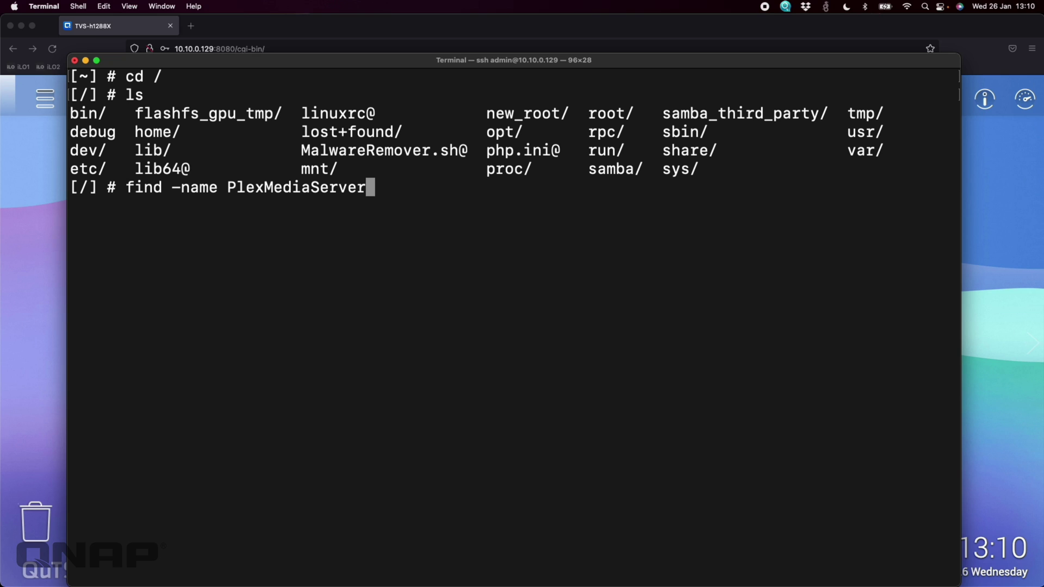
key("Return")
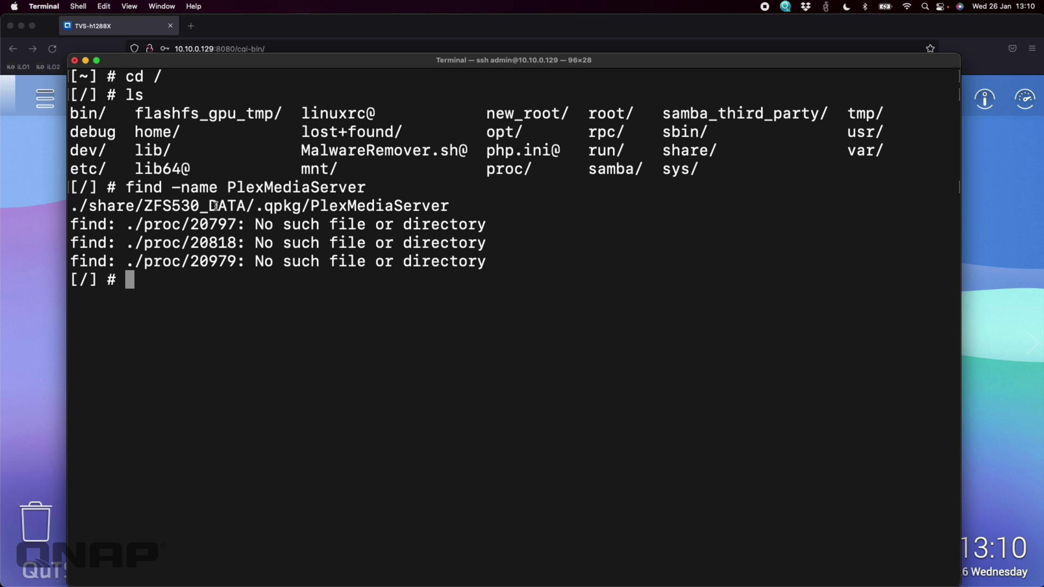
- Change into /share/ZFS530_DATA/.qpkg/PlexMediaServer/ and list its contents
type("cd /sha")
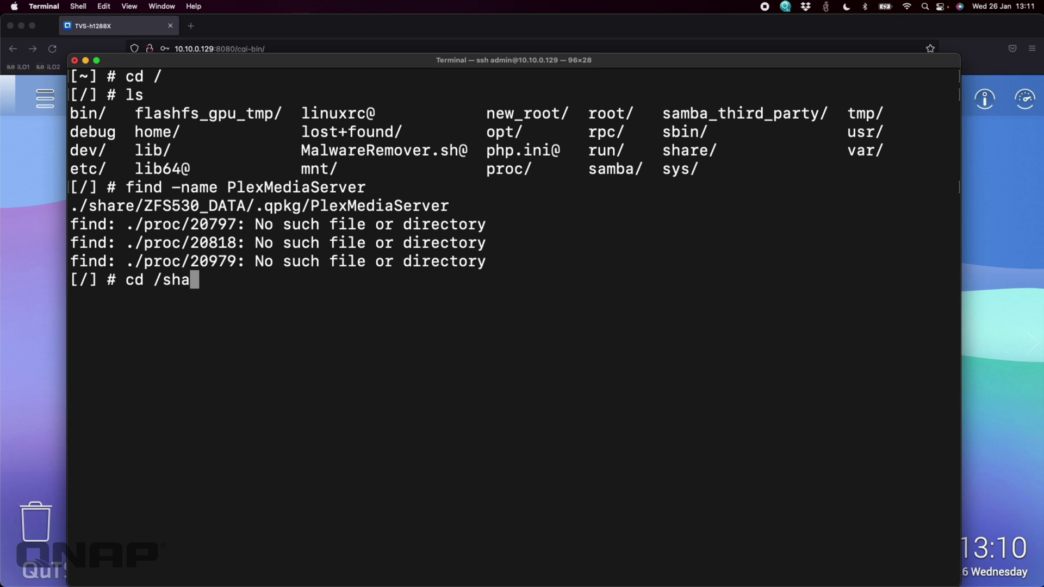
type("re/ZFS5")
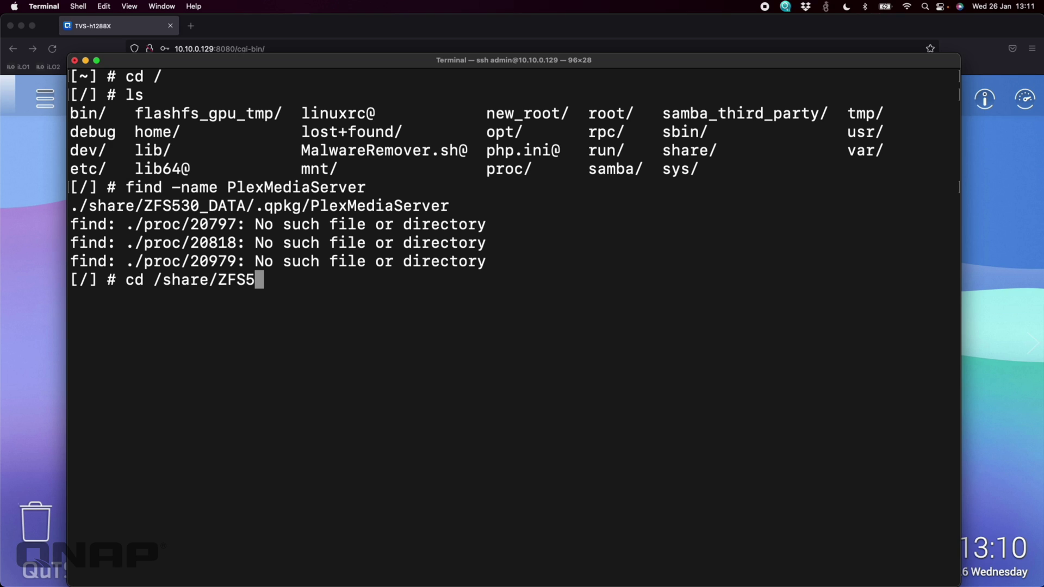
key("Tab")
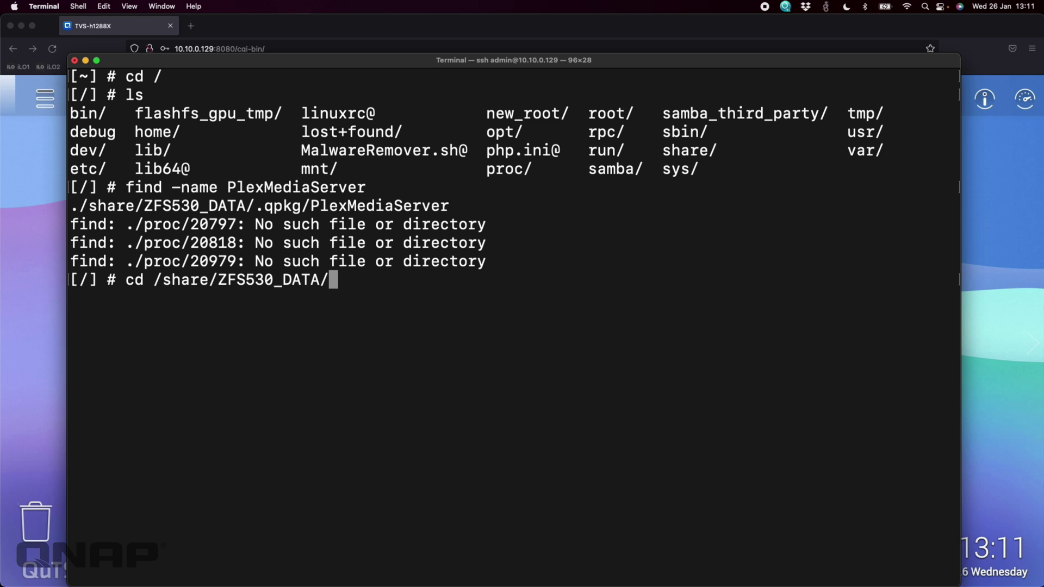
type(".qpkg")
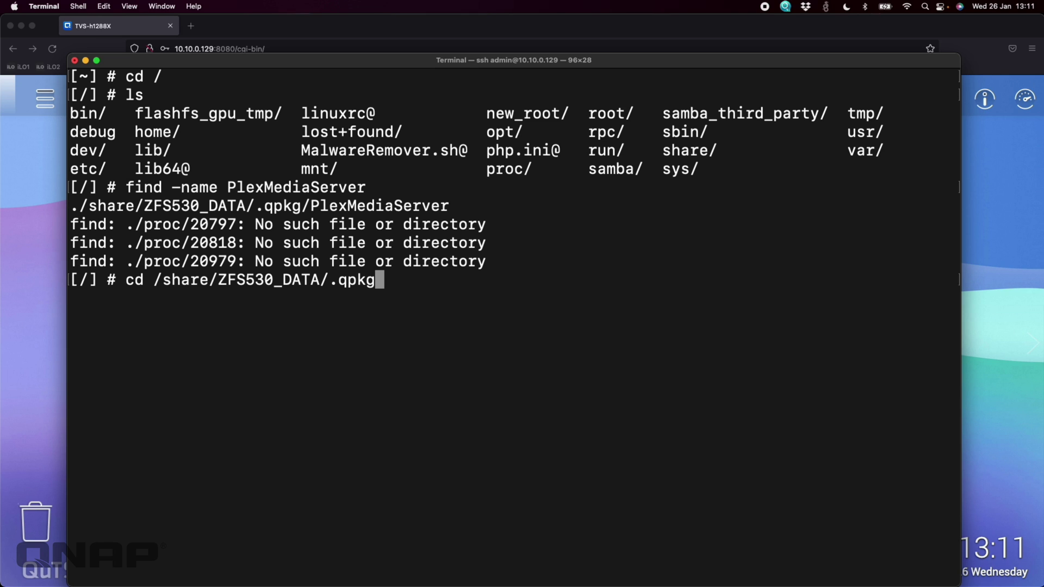
type("/Ple")
key("Tab")
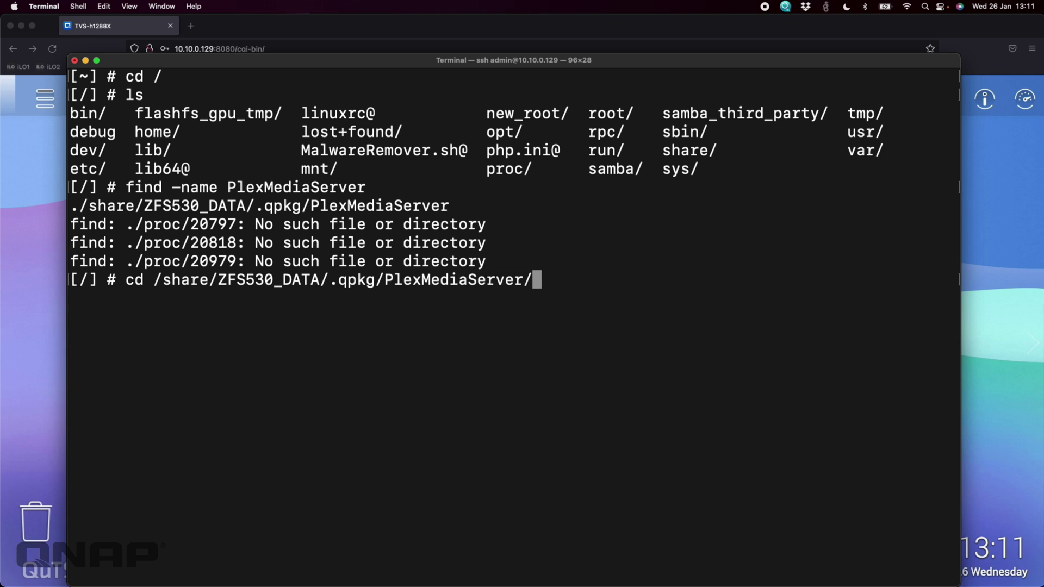
key("Return")
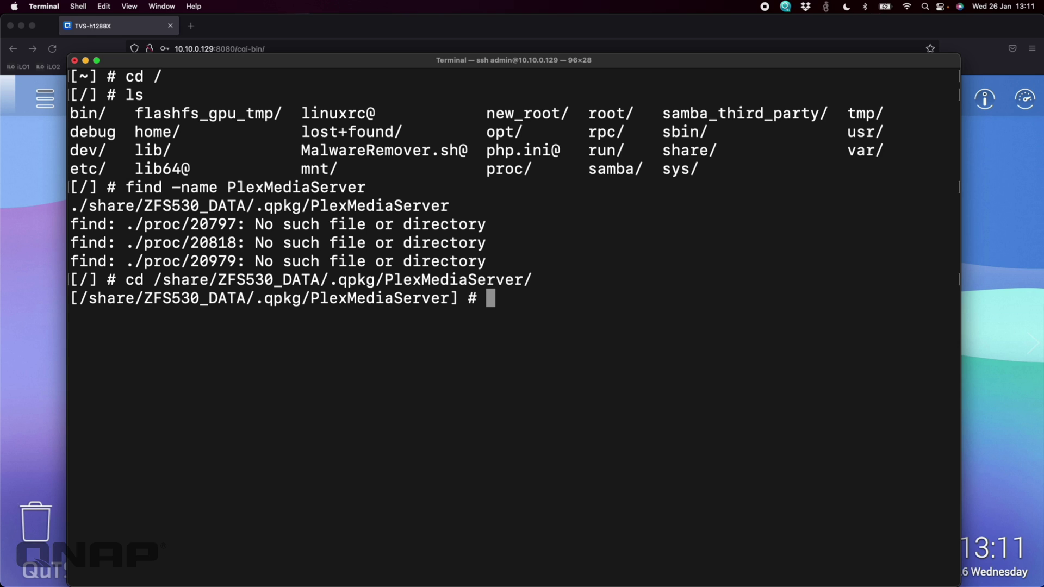
type("ls")
key("Return")
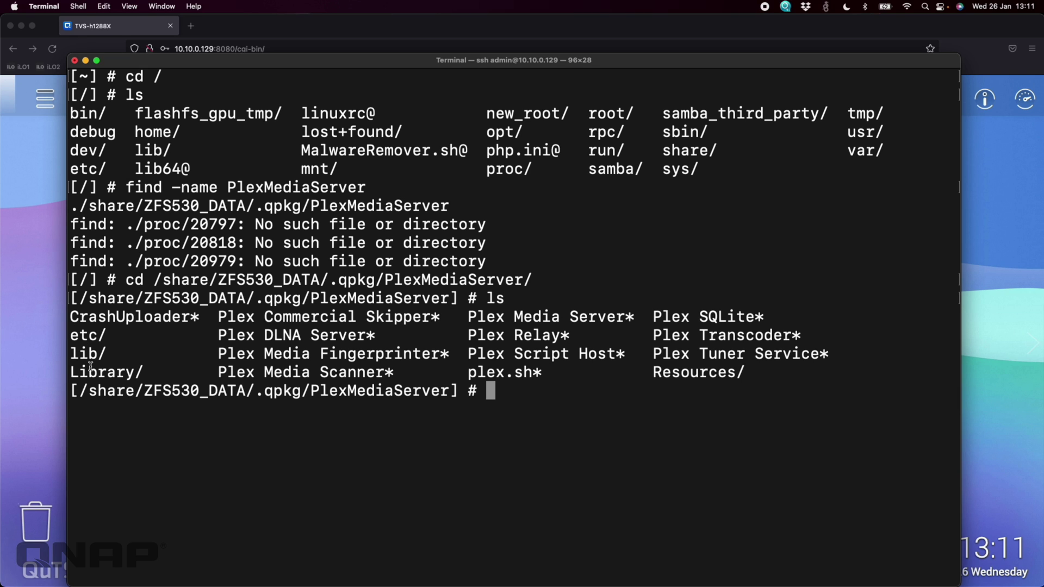
- Change into the Library/ folder of PlexMediaServer and list its contents
left_click_drag(98, 371, 116, 371)
left_click(116, 372)
type("c")
key("BackSpace")
type("cd Li")
key("Tab")
key("Return")
type("ls")
key("Return")
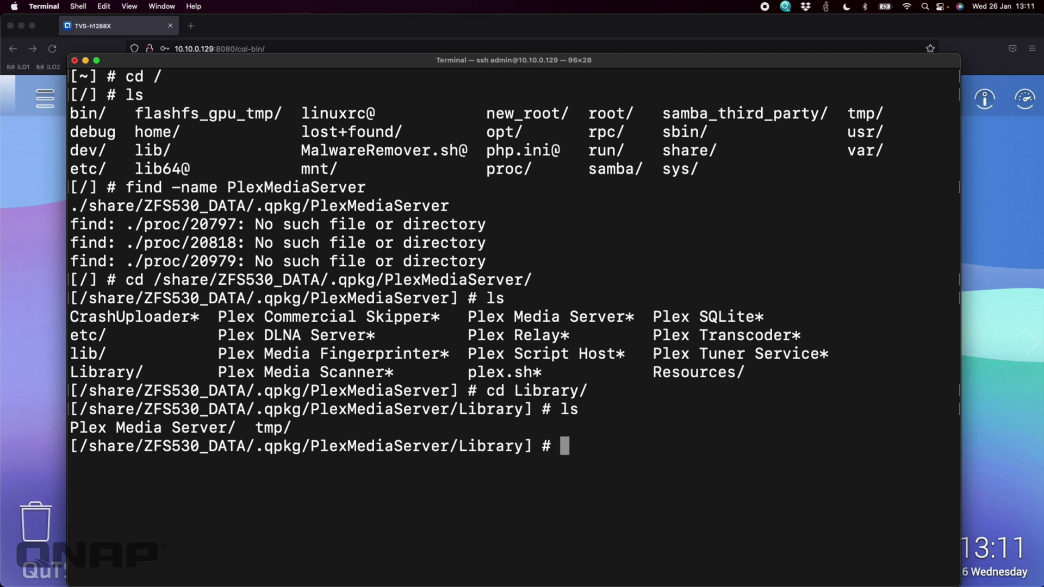
- Change into the Plex Media Server/ folder inside Library and list its contents
left_click_drag(107, 430, 207, 429)
left_click(250, 462)
type("cd Ple")
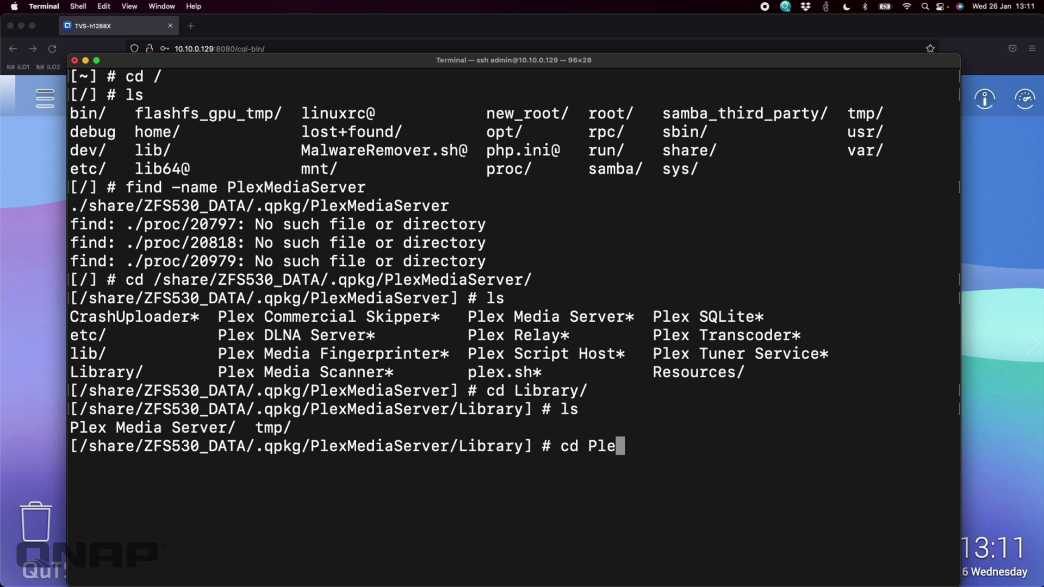
key("Tab")
key("Return")
type("ls")
key("Return")
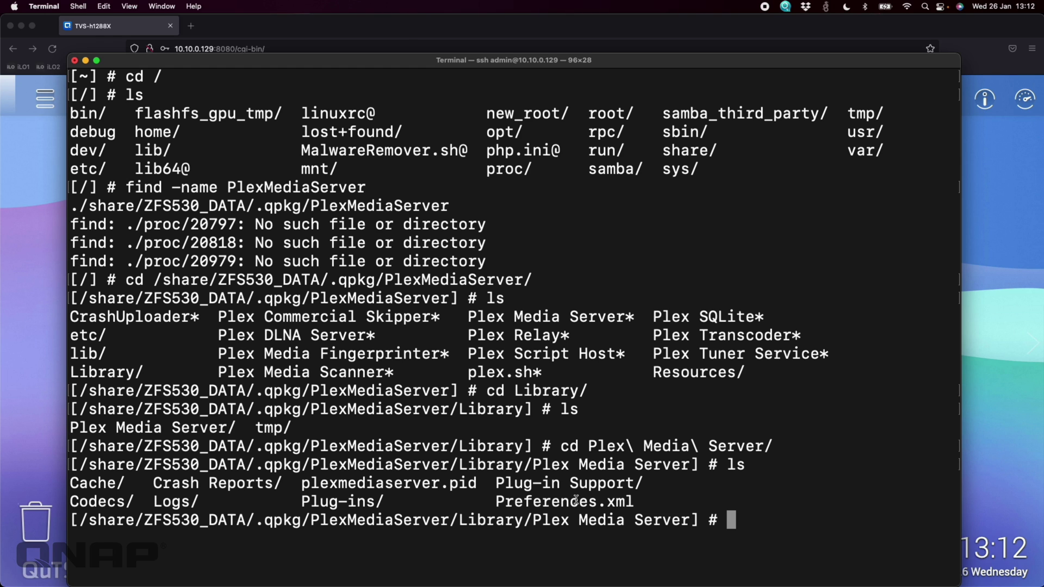
- List the graphics render devices in detail with ls -la /dev/dri
type("ls -la ")
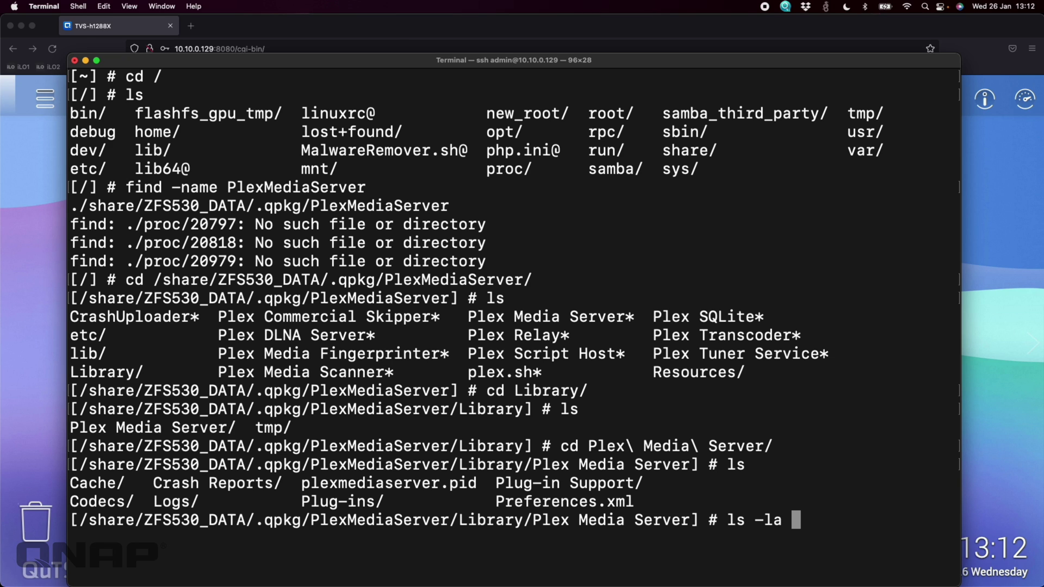
type("/dev/dri")
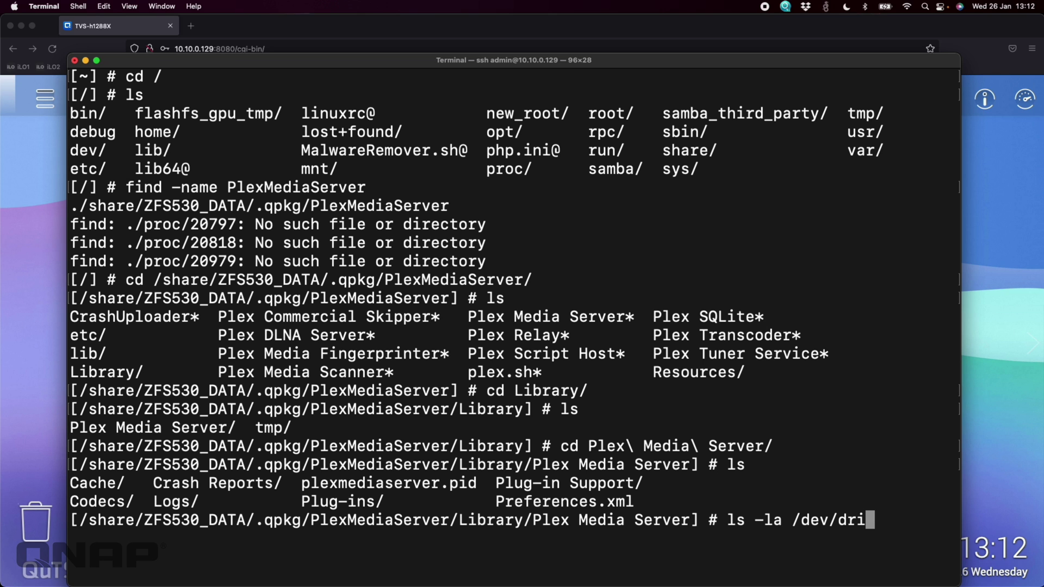
key("Return")
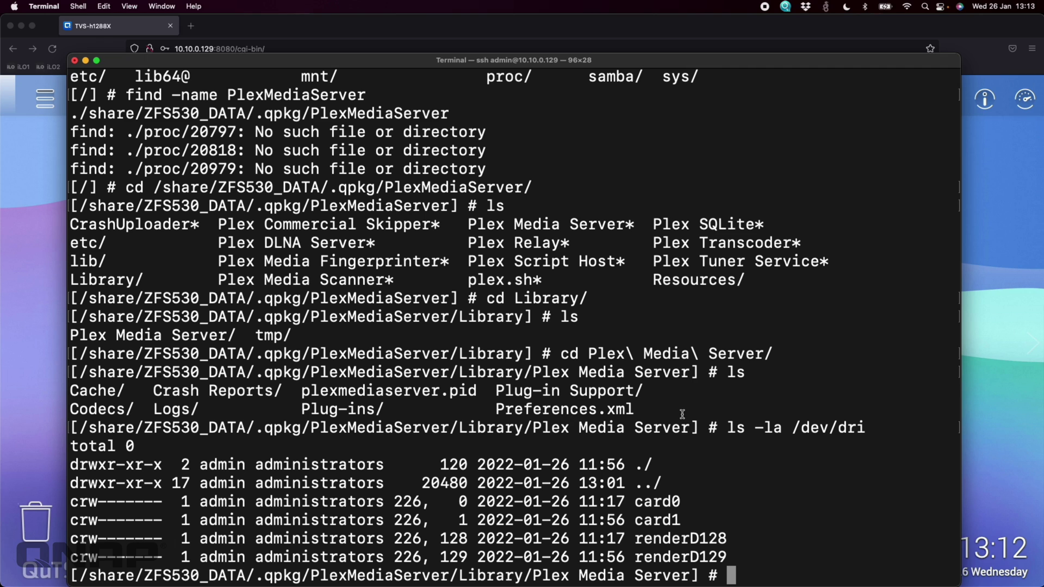
- Open Preferences.xml from the Plex Media Server folder in vi
type("vi")
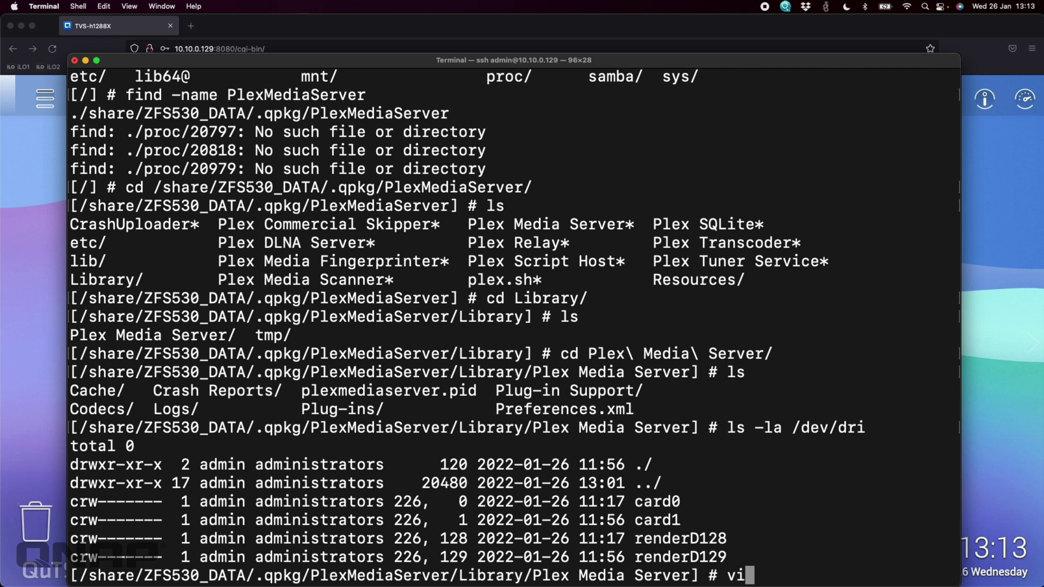
type(" Pr")
key("Tab")
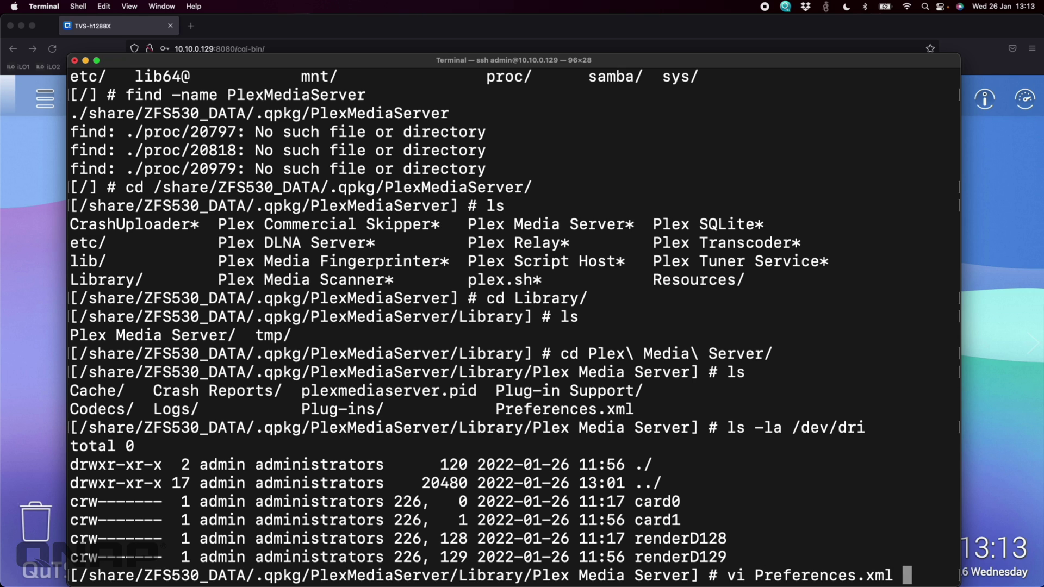
key("Return")
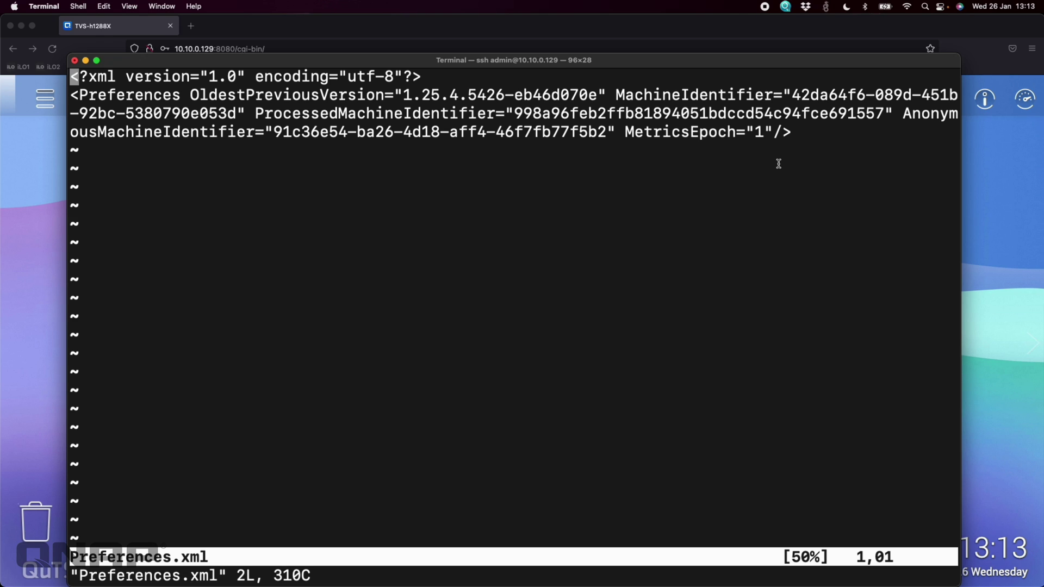
- Insert HardwareDevicePath="/dev/dri/renderD129" after the MetricsEpoch attribute, separated by a space and directly before the closing "/>"
key("dollar")
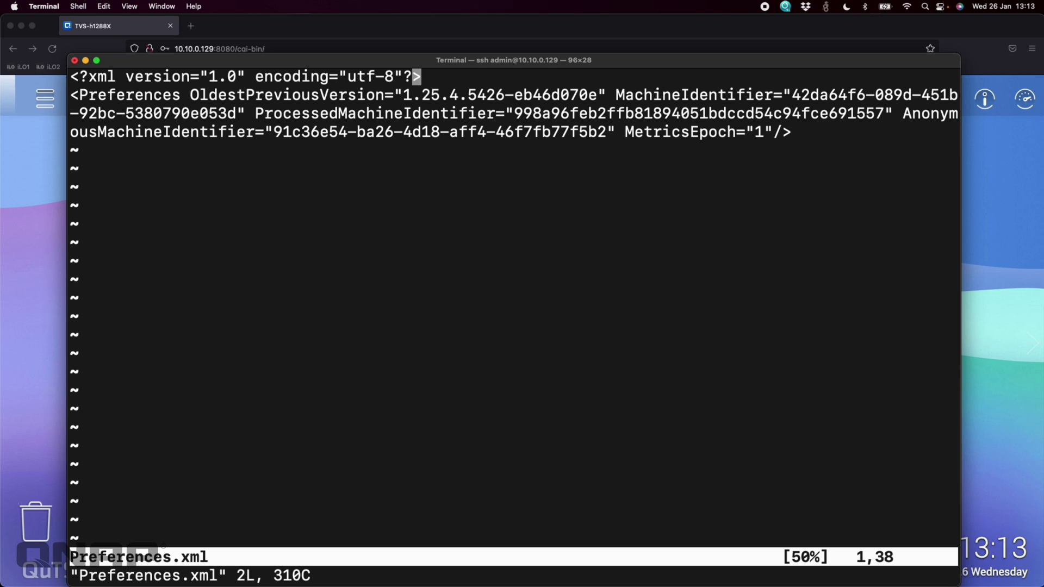
key("j")
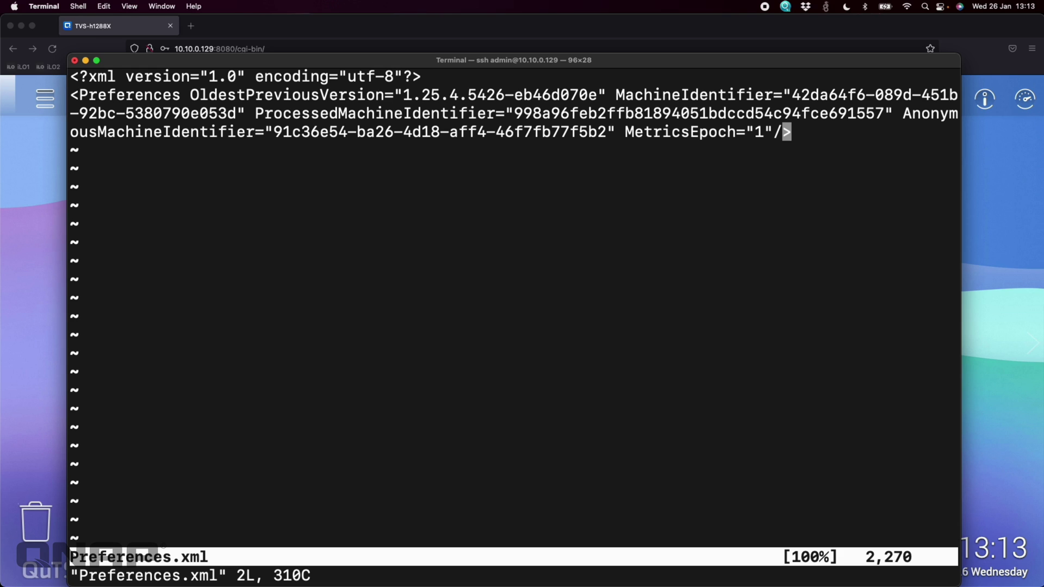
key("i")
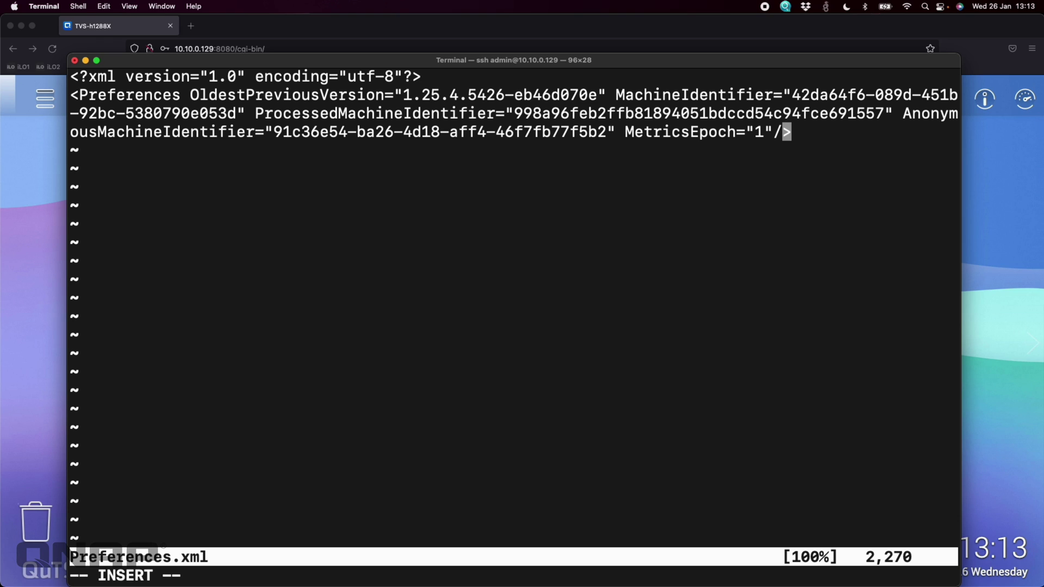
key("Left")
key("Left")
key("Left")
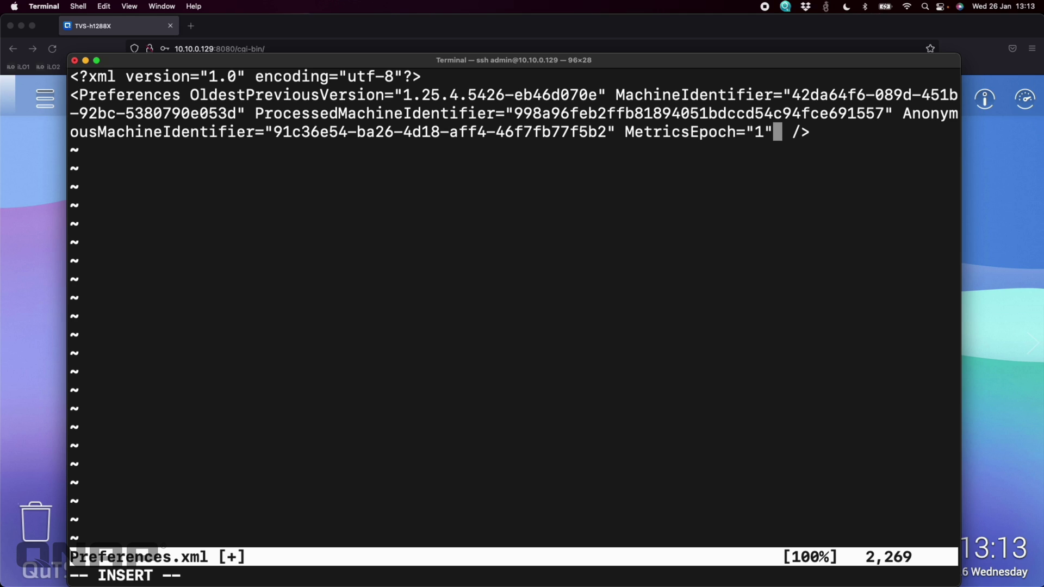
key("Right")
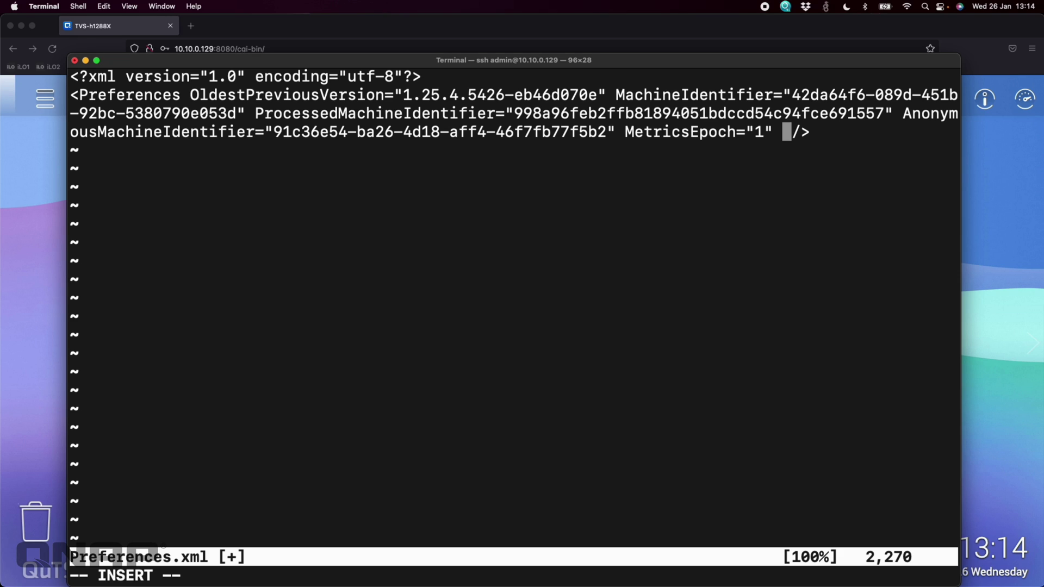
type("HardwareDevicePath")
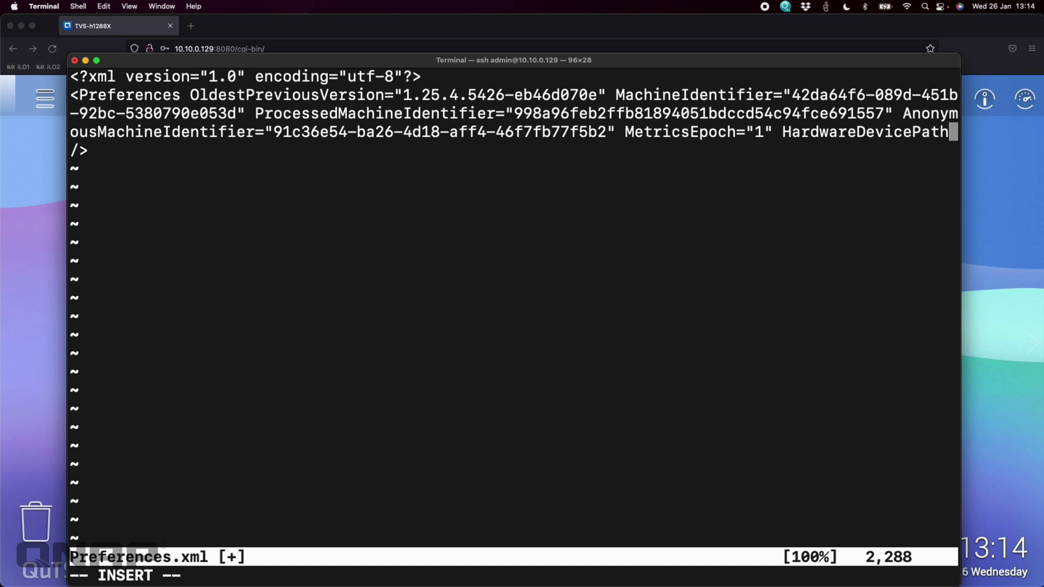
type("=\"")
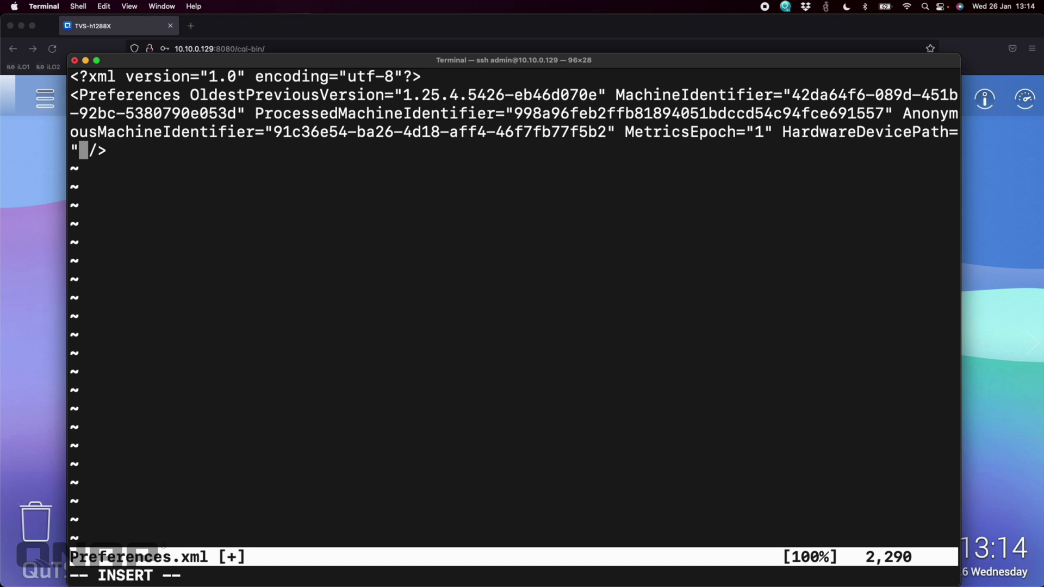
type("/dev")
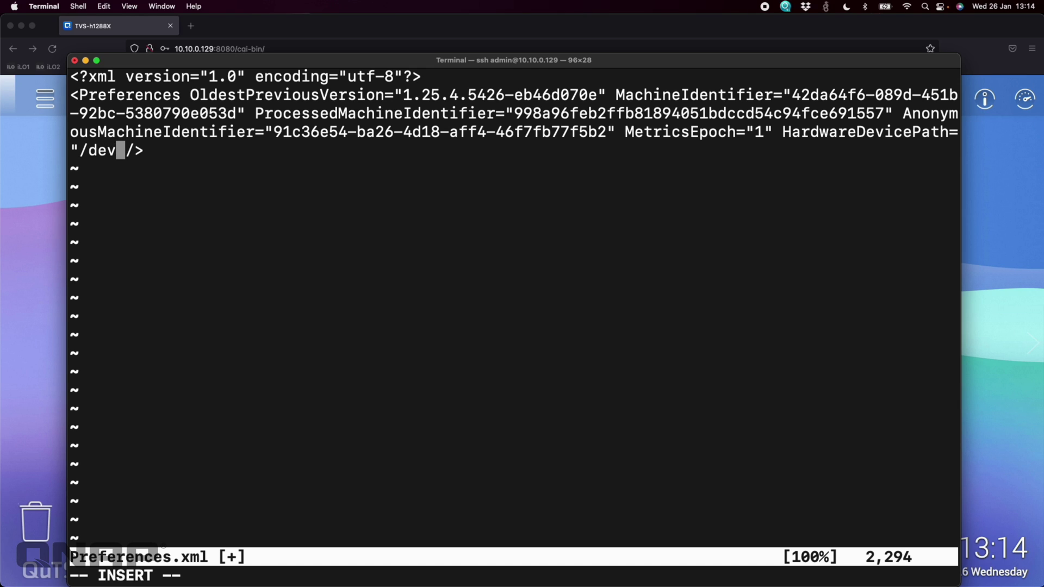
type("/dri/renderD")
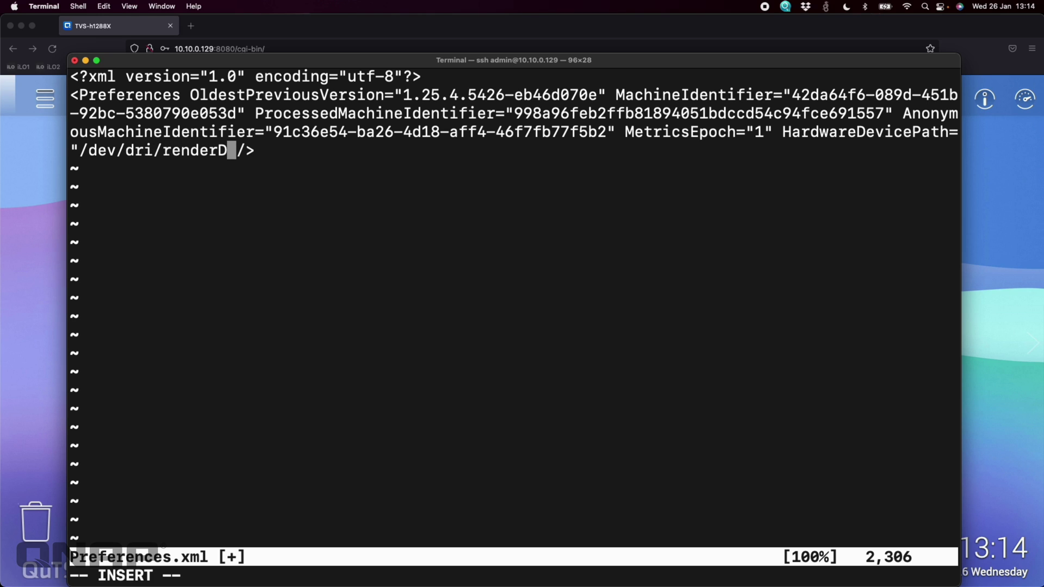
type("129")
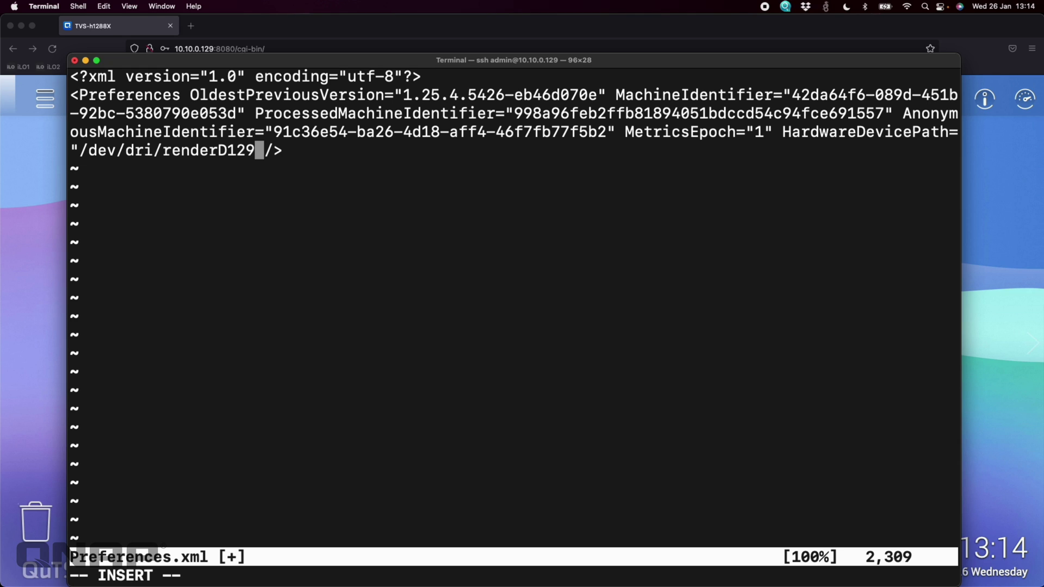
type("\"")
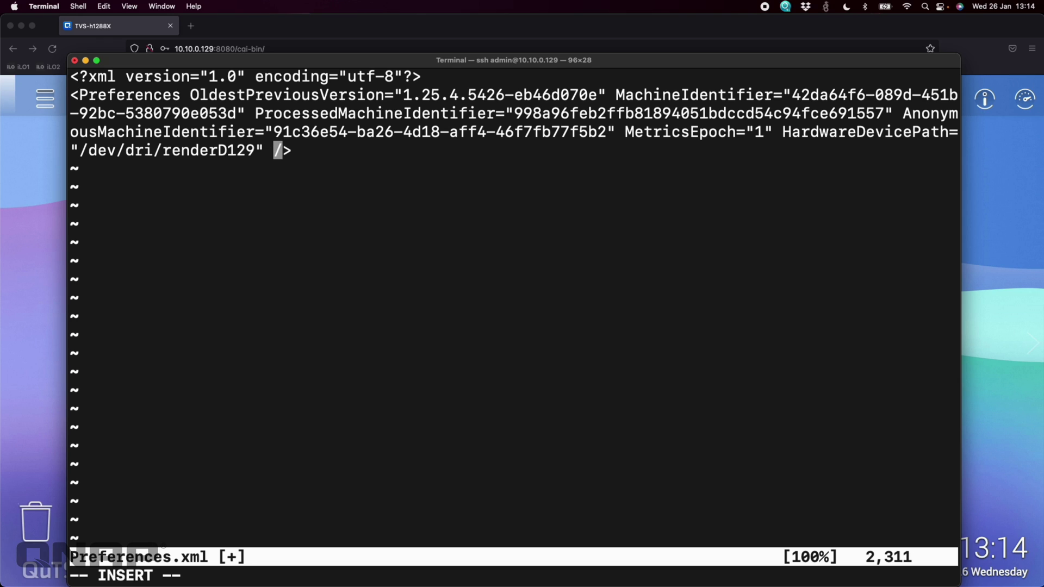
key("BackSpace")
- Leave insert mode, then save Preferences.xml and quit vi with :x
key("Escape")
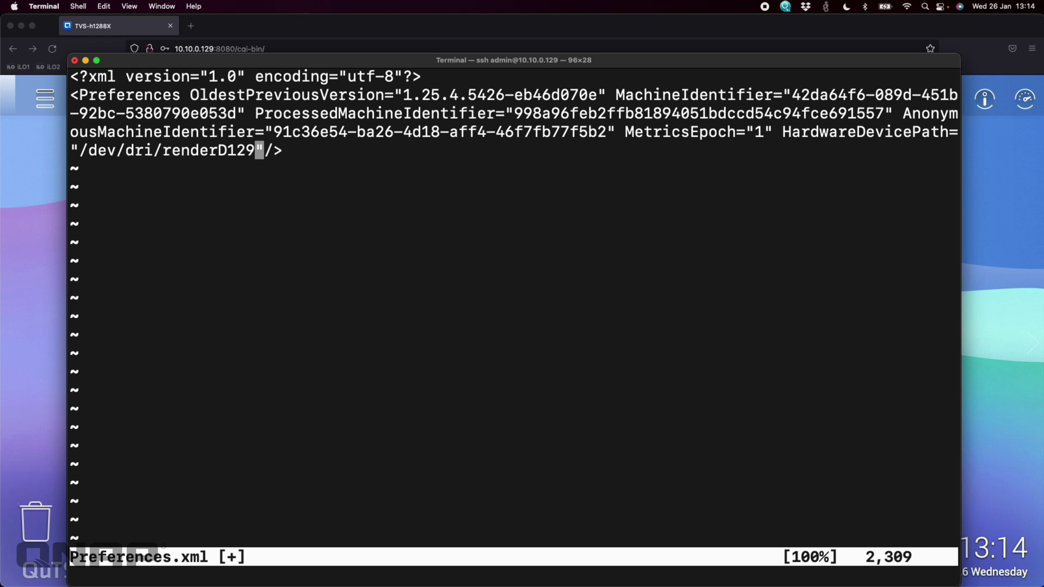
type(":x")
key("Return")
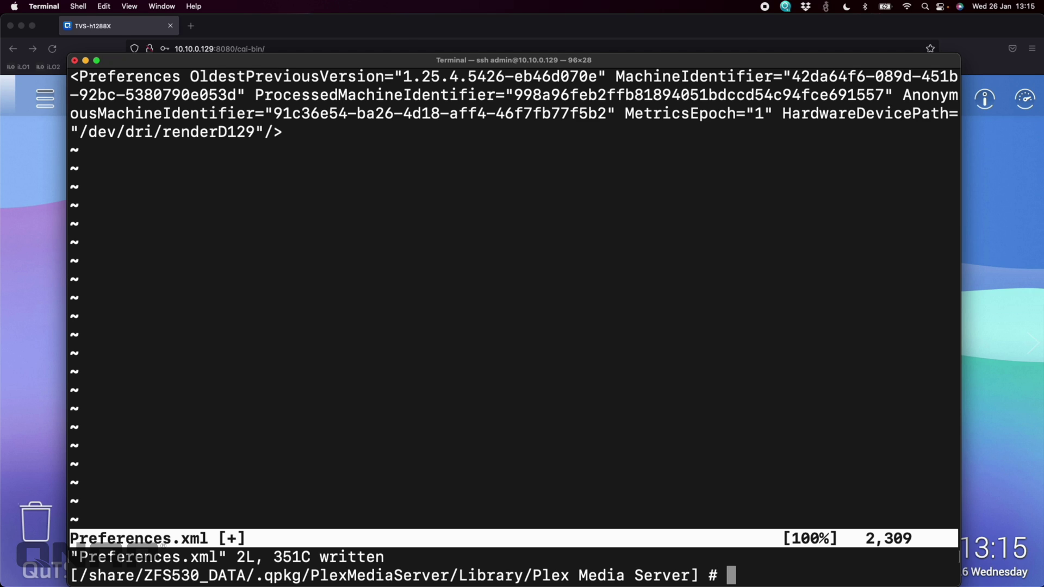
- Stop Plex Media Server with /etc/init.d/plex.sh stop
type("/etc/init.d")
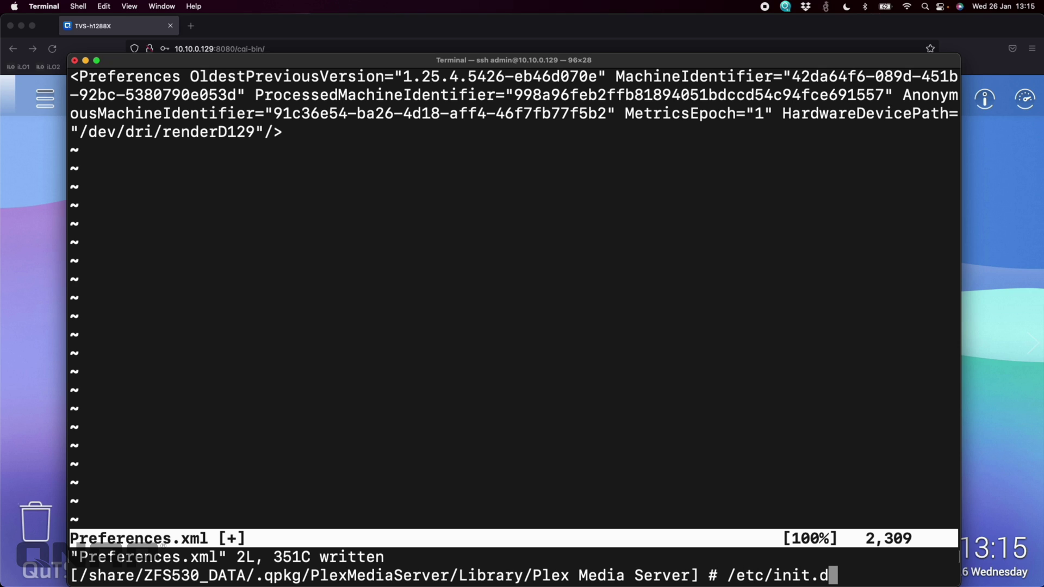
type("/plex.sh stop")
key("Return")
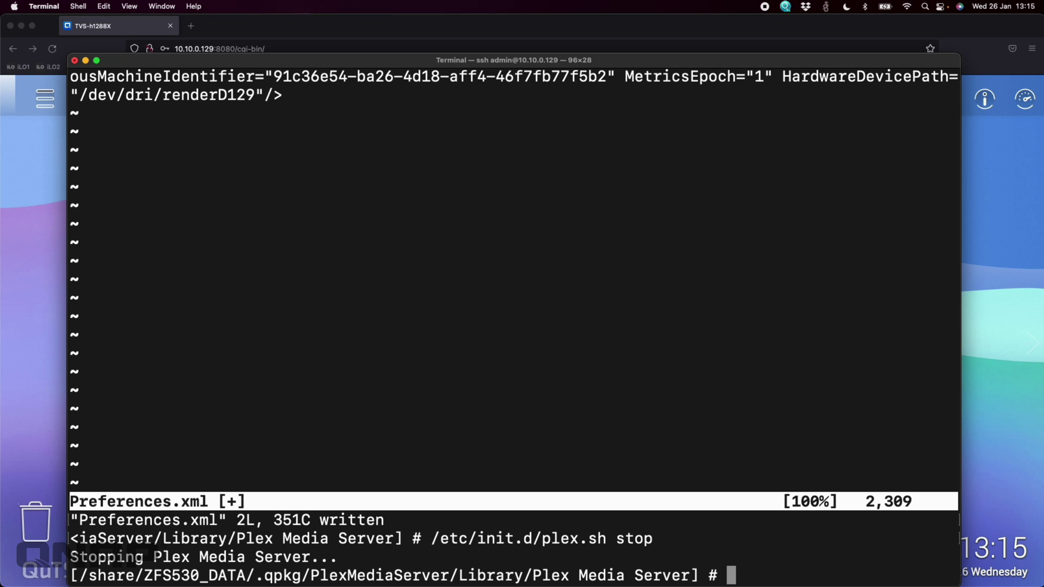
- Start Plex Media Server again with /etc/init.d/plex.sh start
key("Up")
key("BackSpace")
key("BackSpace")
type("art")
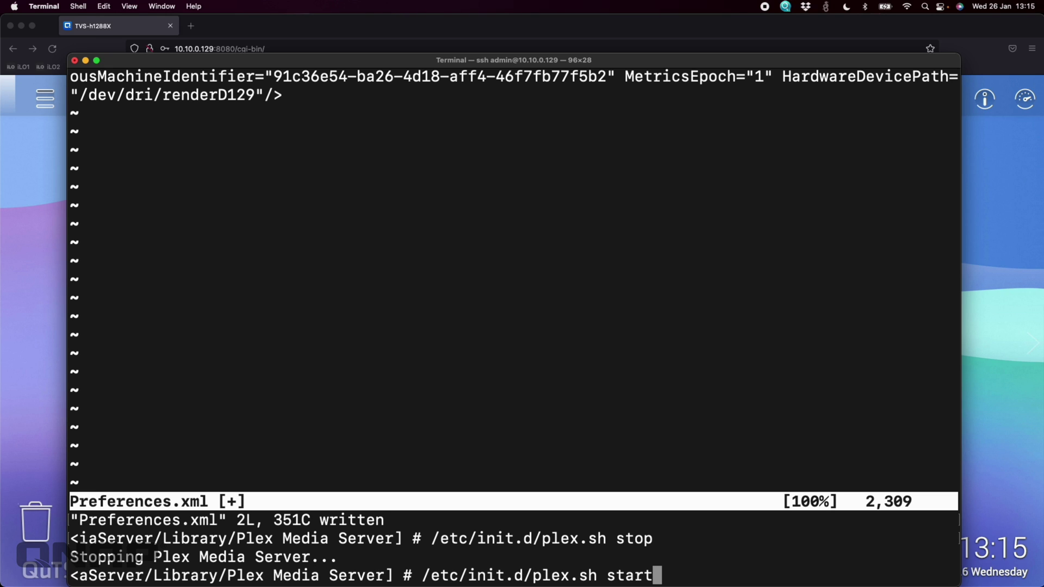
key("Return")
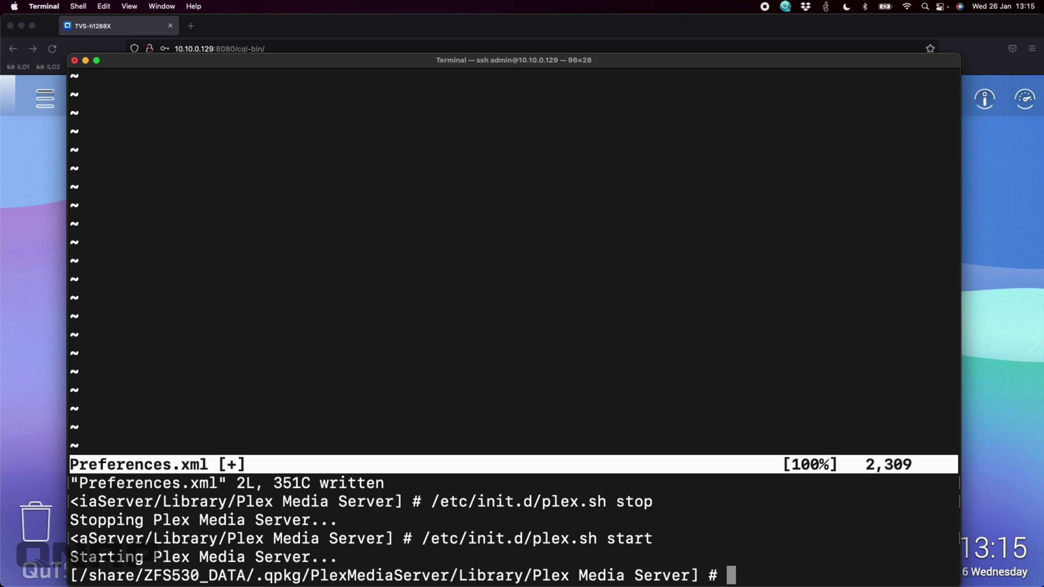
- Switch to the NAS desktop in Firefox and show the graphics card usage under System Resource in Resource Monitor
left_click(1013, 276)
left_click(1024, 99)
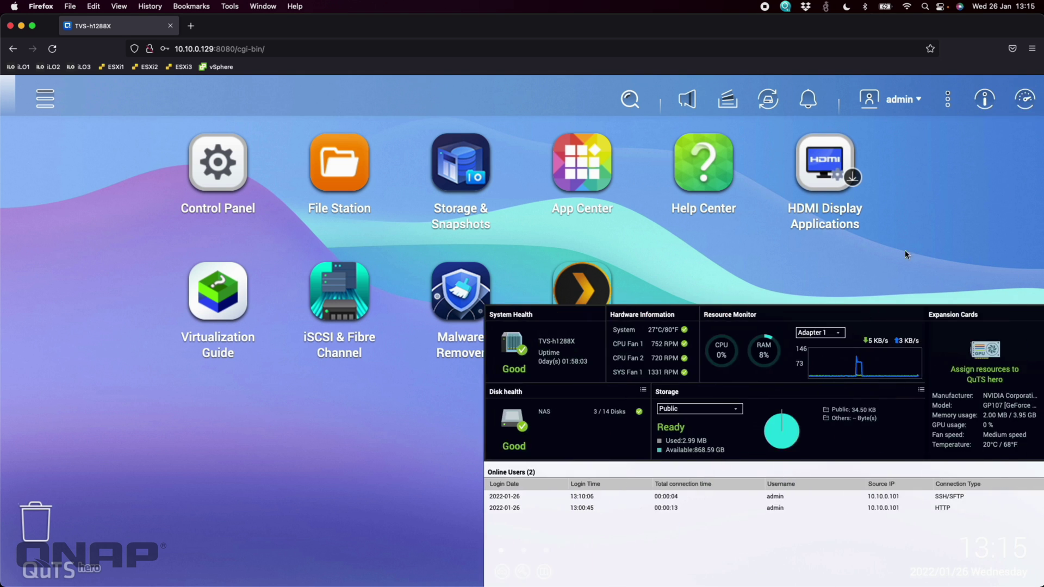
left_click(758, 321)
left_click(170, 252)
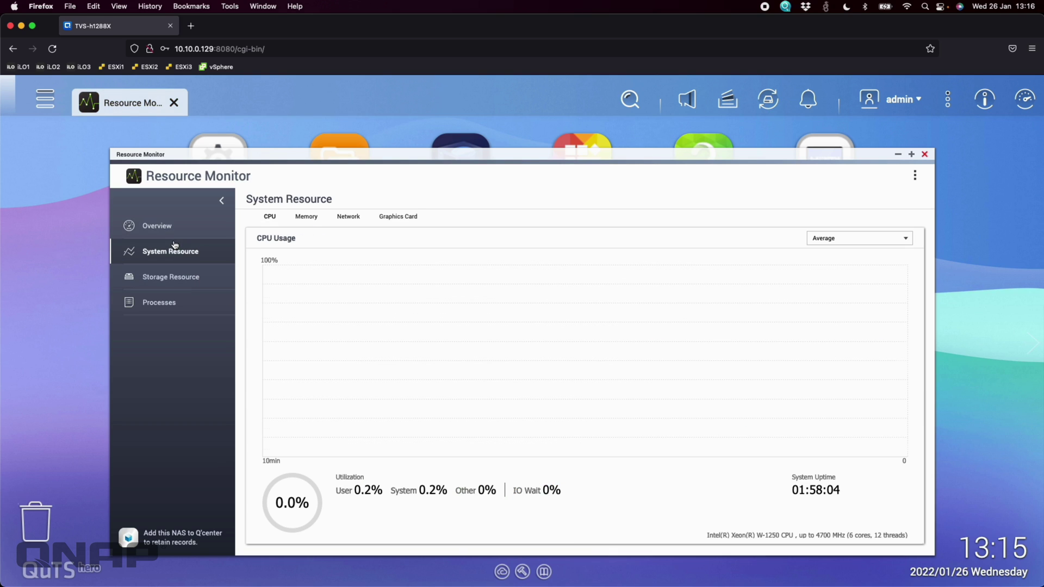
left_click(408, 218)
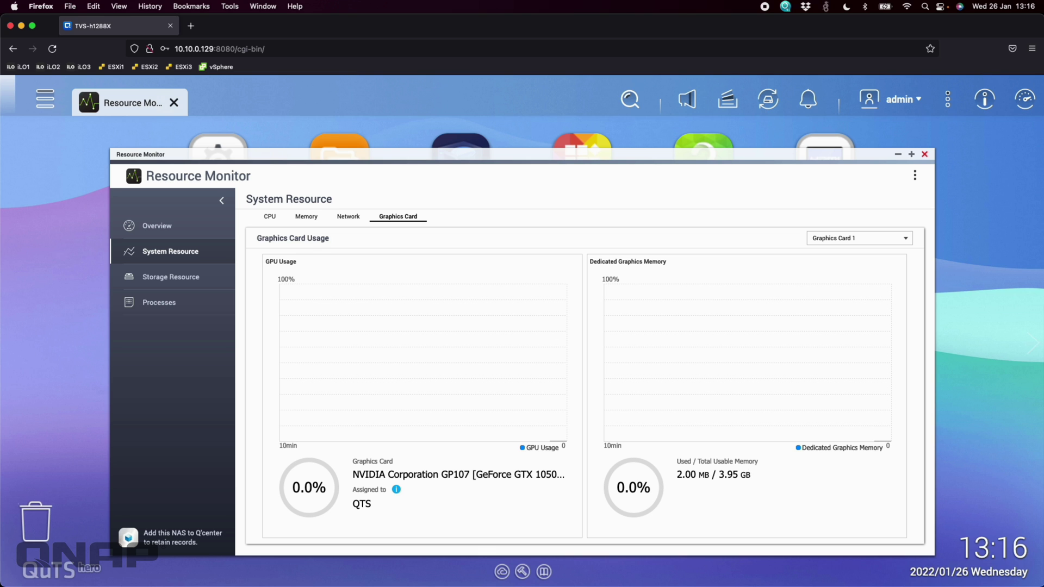
- Switch to Preview to view the Plex Nvidia Fix.pdf instructions
key("super+Tab")
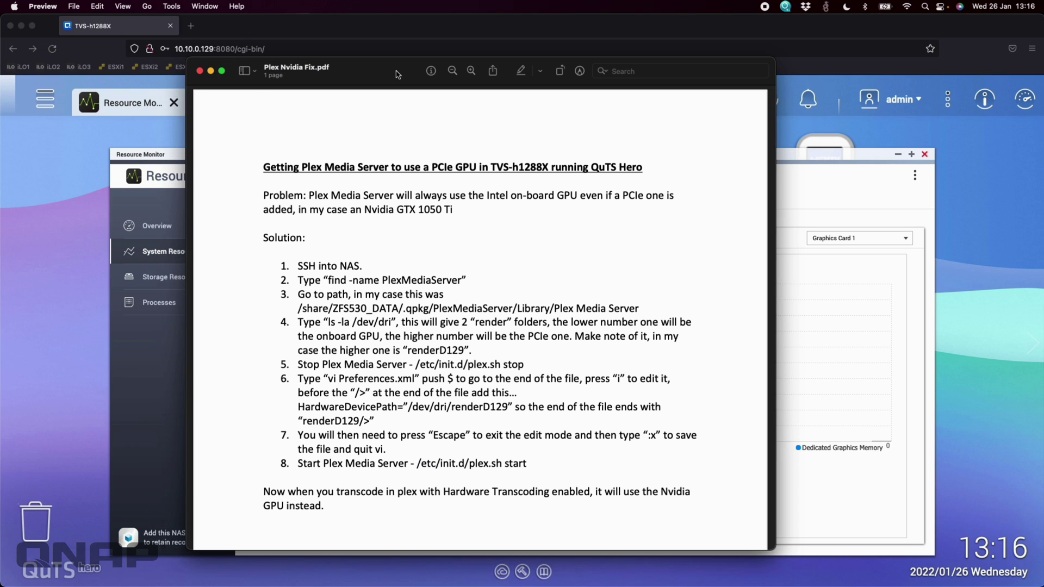